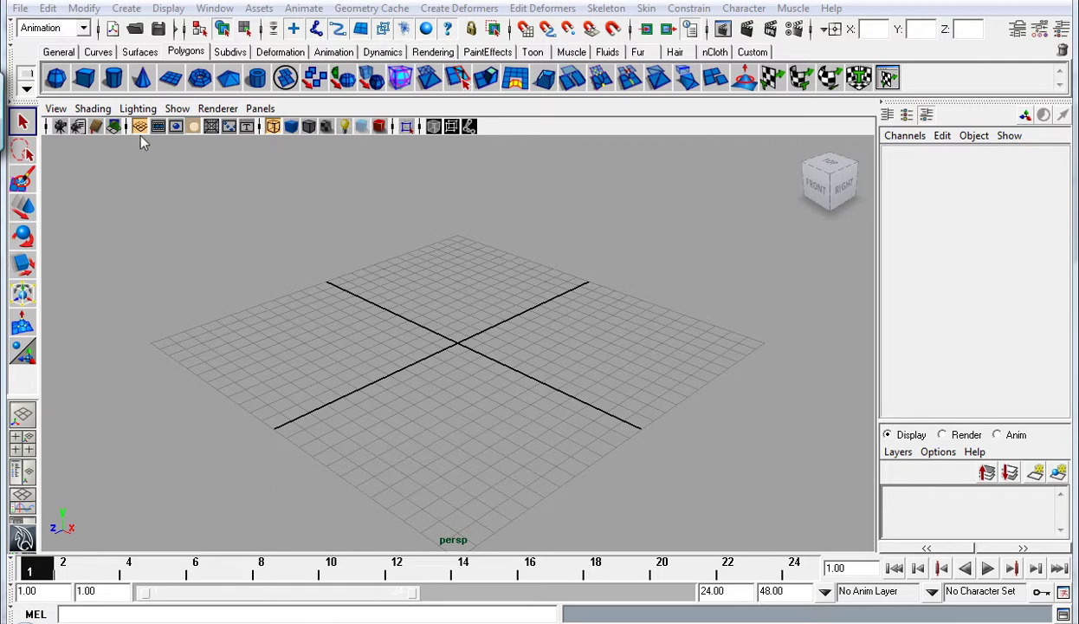
Step: Draw a wide, shallow polygon box (pCube1) on the grid and display it smooth-shaded
{"action": "left_click", "coordinate": [85, 78]}
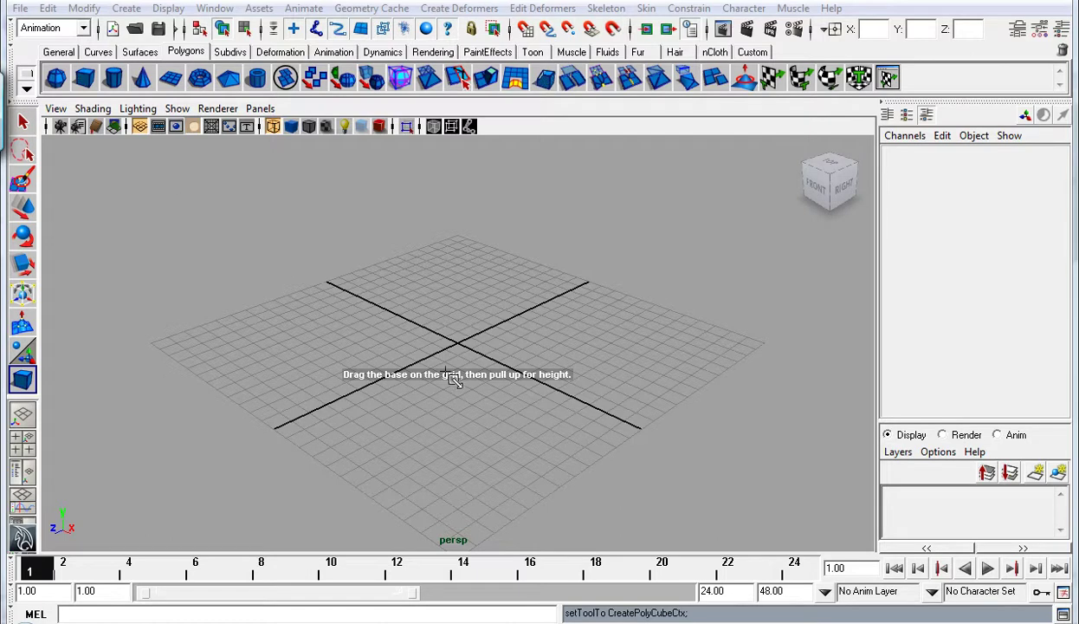
{"action": "mouse_move", "coordinate": [336, 320]}
{"action": "left_mouse_down"}
{"action": "mouse_move", "coordinate": [496, 405]}
{"action": "mouse_move", "coordinate": [675, 330]}
{"action": "left_mouse_up"}
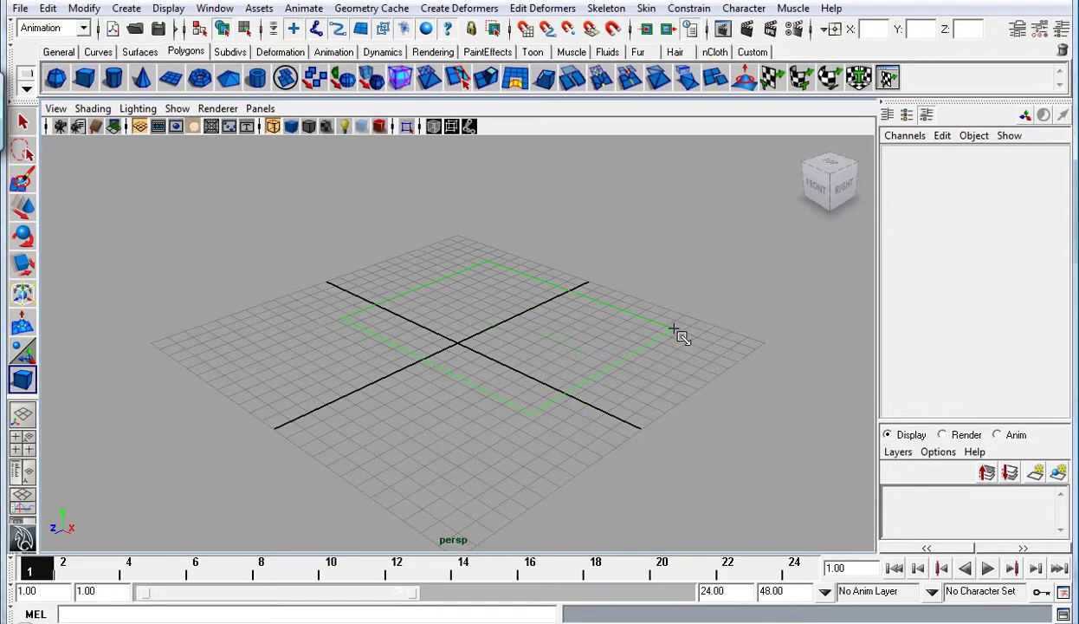
{"action": "left_click_drag", "start_coordinate": [566, 325], "coordinate": [559, 199]}
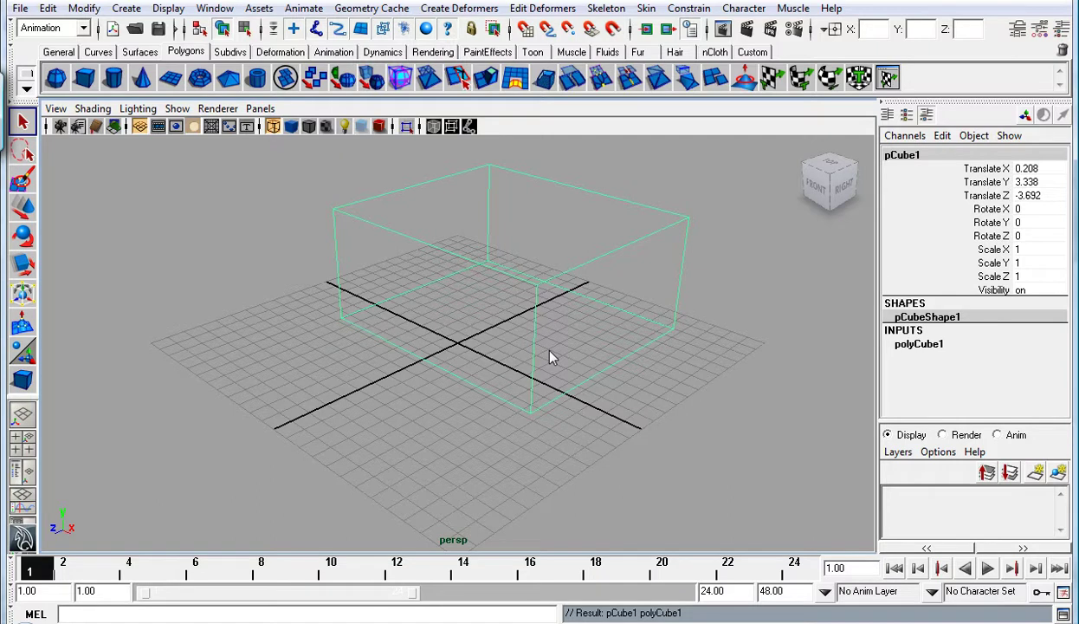
{"action": "key", "text": "5"}
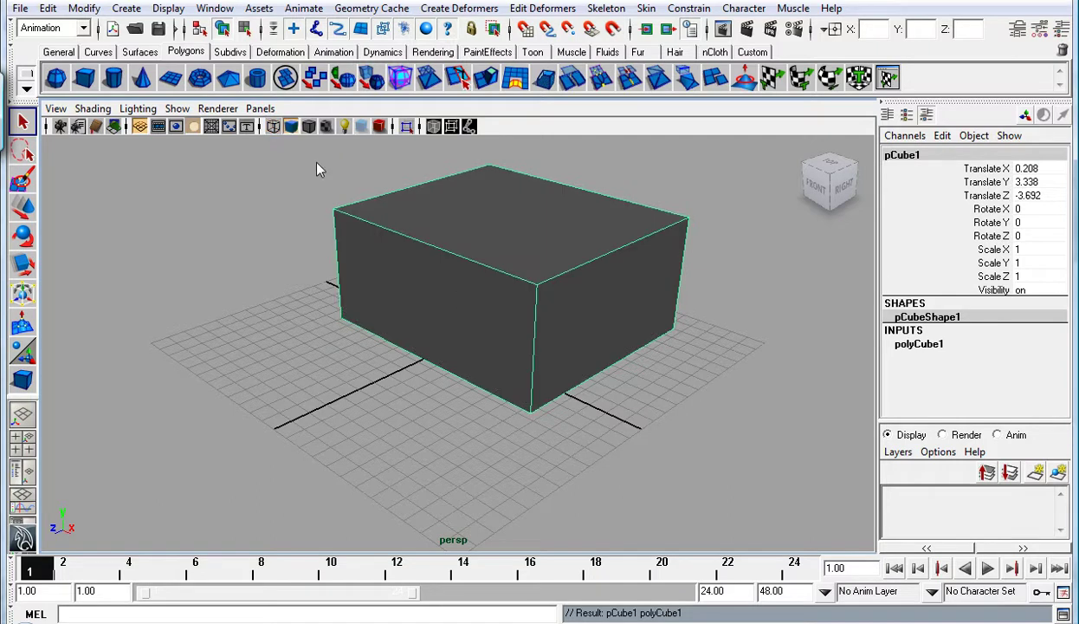
{"action": "left_click", "coordinate": [274, 127]}
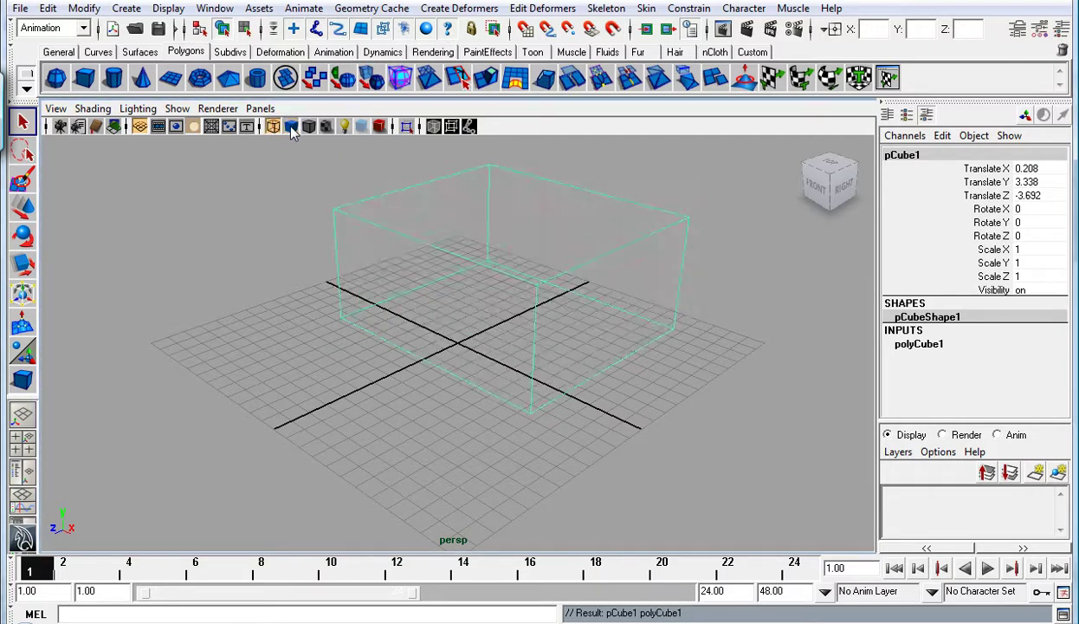
Step: Orbit and pan around the box, then bring up the Attribute Editor with Ctrl+A
{"action": "left_click", "coordinate": [513, 451]}
{"action": "mouse_move", "coordinate": [473, 391]}
{"action": "left_mouse_down", "text": "alt"}
{"action": "mouse_move", "coordinate": [504, 376]}
{"action": "mouse_move", "coordinate": [475, 374]}
{"action": "mouse_move", "coordinate": [607, 368]}
{"action": "mouse_move", "coordinate": [434, 385]}
{"action": "mouse_move", "coordinate": [600, 387]}
{"action": "left_mouse_up", "text": "alt"}
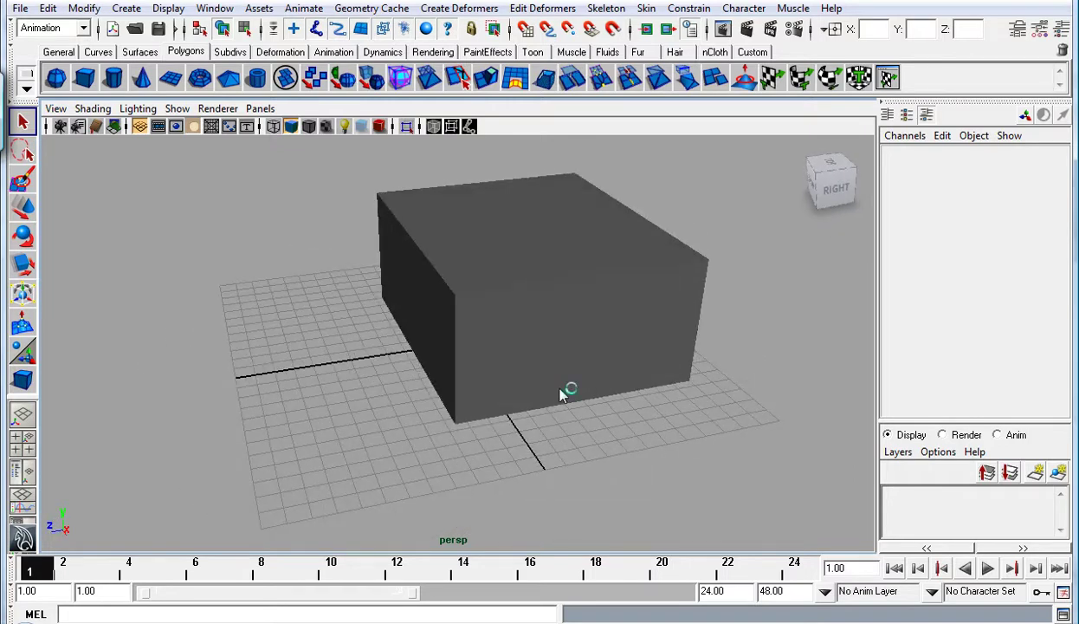
{"action": "mouse_move", "coordinate": [605, 361]}
{"action": "middle_mouse_down", "text": "alt"}
{"action": "mouse_move", "coordinate": [489, 402]}
{"action": "mouse_move", "coordinate": [566, 367]}
{"action": "mouse_move", "coordinate": [604, 382]}
{"action": "mouse_move", "coordinate": [580, 402]}
{"action": "mouse_move", "coordinate": [482, 398]}
{"action": "mouse_move", "coordinate": [500, 436]}
{"action": "mouse_move", "coordinate": [464, 389]}
{"action": "mouse_move", "coordinate": [555, 352]}
{"action": "middle_mouse_up", "text": "alt"}
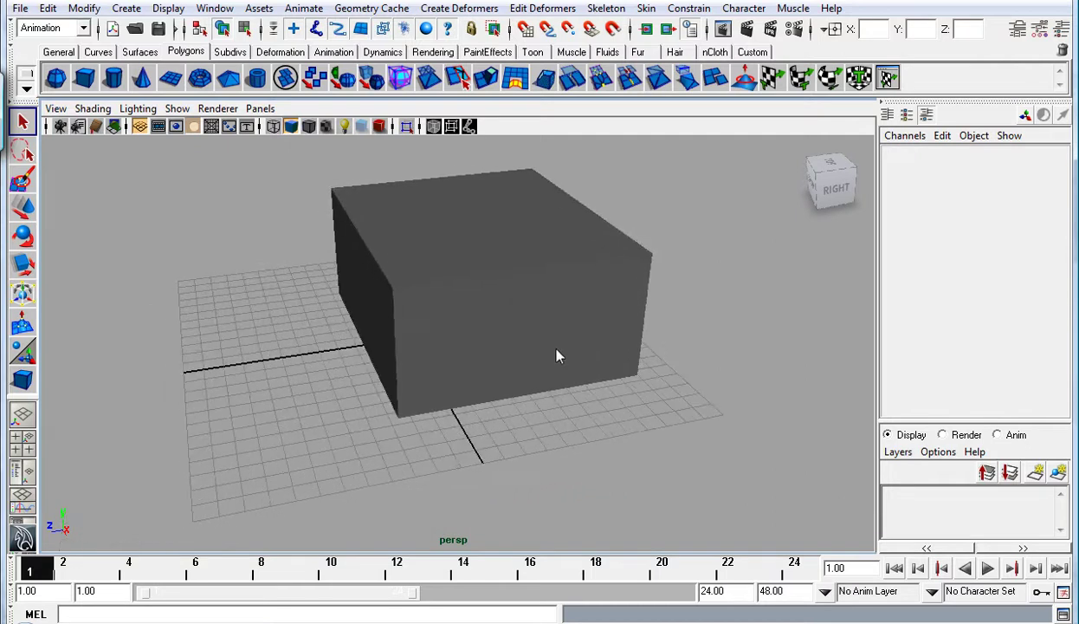
{"action": "key", "text": "ctrl+a"}
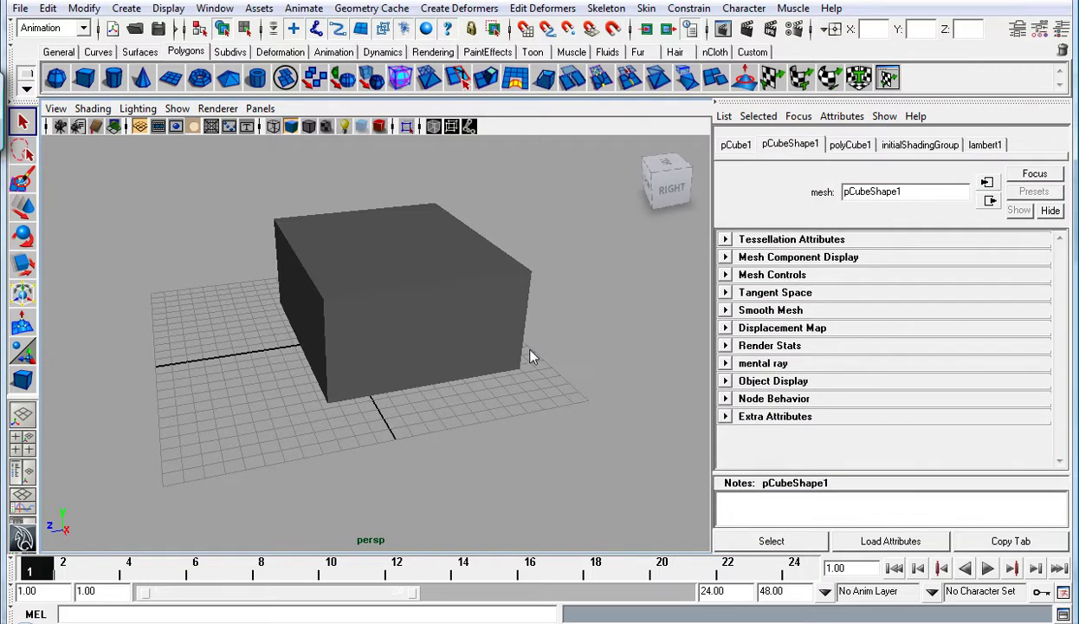
{"action": "scroll", "coordinate": [520, 381], "scroll_direction": "up", "scroll_amount": 2}
{"action": "scroll", "coordinate": [520, 399], "scroll_direction": "up", "scroll_amount": 2}
{"action": "scroll", "coordinate": [528, 325], "scroll_direction": "down", "scroll_amount": 2}
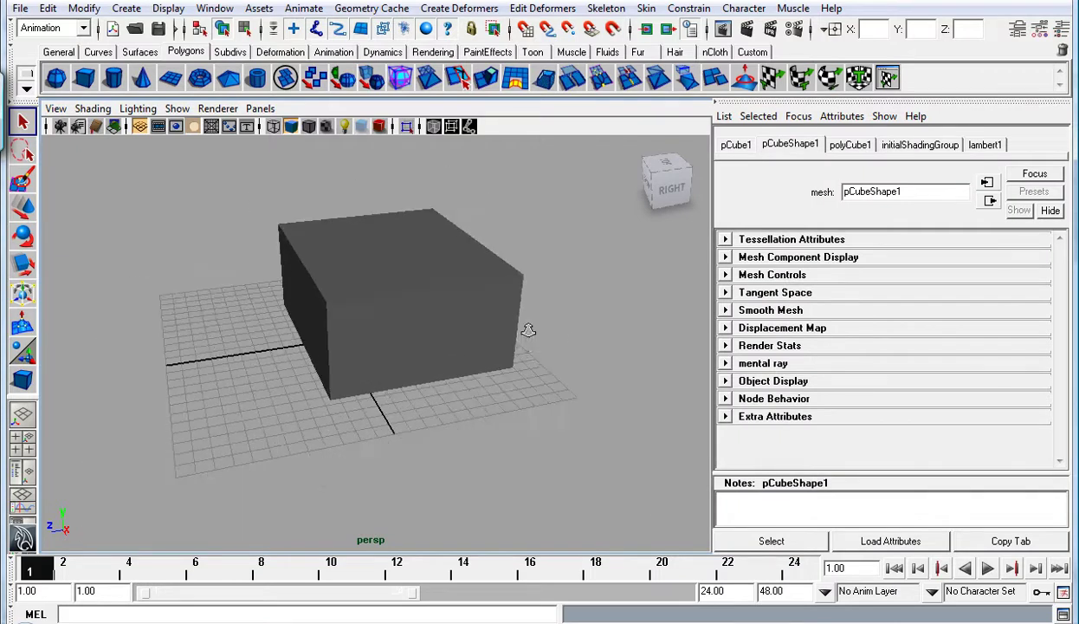
{"action": "scroll", "coordinate": [523, 382], "scroll_direction": "up", "scroll_amount": 2}
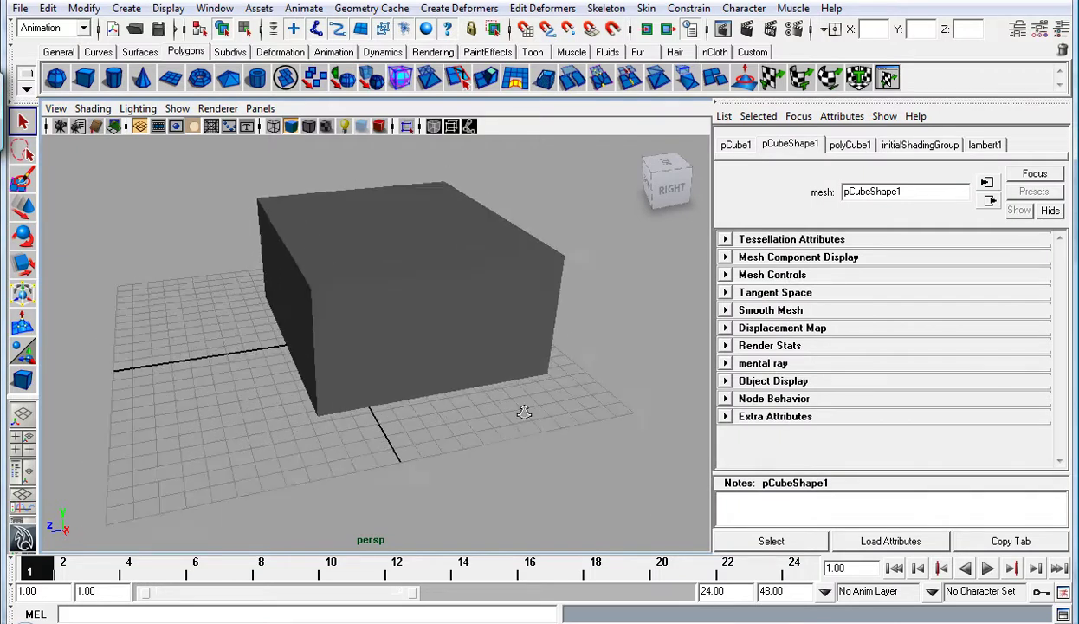
{"action": "scroll", "coordinate": [516, 381], "scroll_direction": "down", "scroll_amount": 2}
{"action": "scroll", "coordinate": [511, 346], "scroll_direction": "up", "scroll_amount": 3}
{"action": "scroll", "coordinate": [512, 329], "scroll_direction": "down", "scroll_amount": 2}
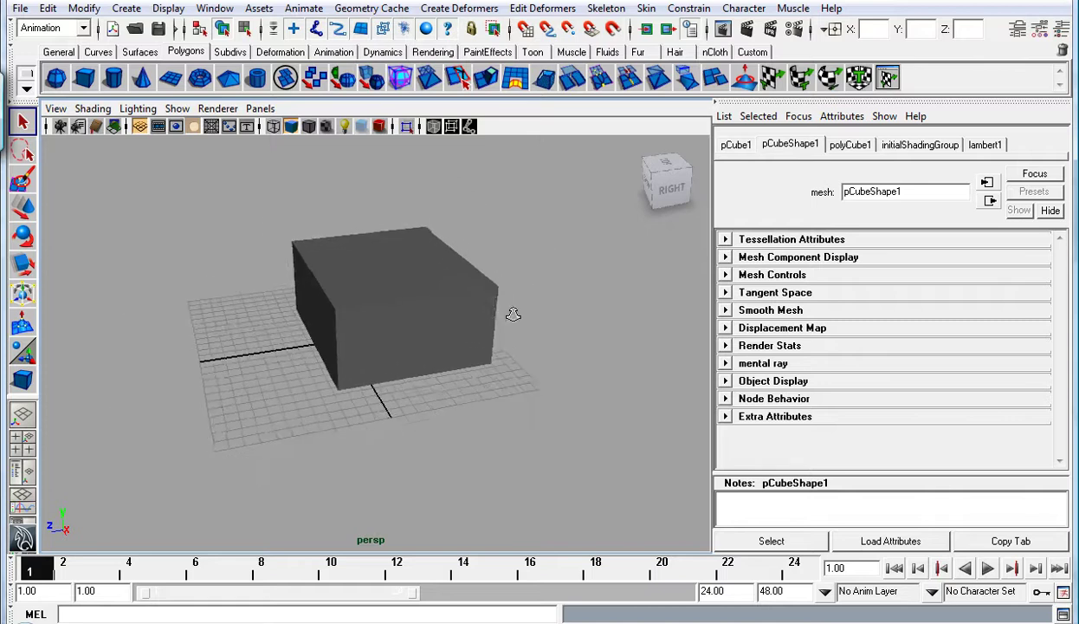
{"action": "scroll", "coordinate": [508, 341], "scroll_direction": "up", "scroll_amount": 1}
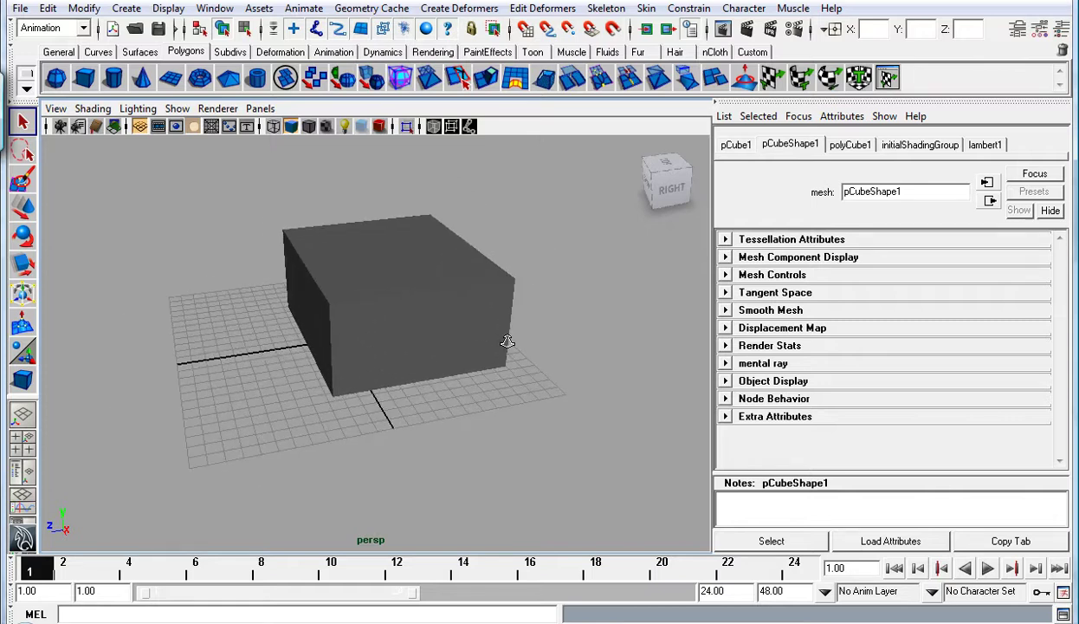
{"action": "scroll", "coordinate": [508, 326], "scroll_direction": "down", "scroll_amount": 2}
Step: Select the cube so pCubeShape1's attributes are listed, and orbit to a front view
{"action": "left_click", "coordinate": [435, 317]}
{"action": "left_click", "coordinate": [511, 331]}
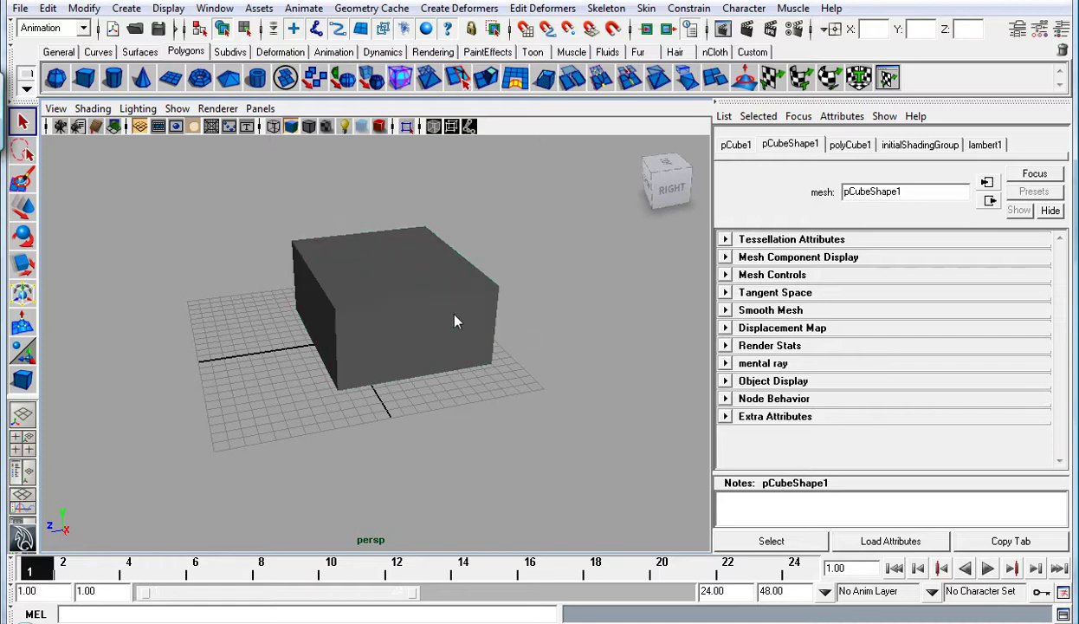
{"action": "left_click", "coordinate": [457, 321]}
{"action": "mouse_move", "coordinate": [477, 316]}
{"action": "left_mouse_down", "text": "alt"}
{"action": "mouse_move", "coordinate": [612, 311]}
{"action": "mouse_move", "coordinate": [574, 298]}
{"action": "mouse_move", "coordinate": [419, 340]}
{"action": "mouse_move", "coordinate": [529, 299]}
{"action": "mouse_move", "coordinate": [598, 329]}
{"action": "left_mouse_up", "text": "alt"}
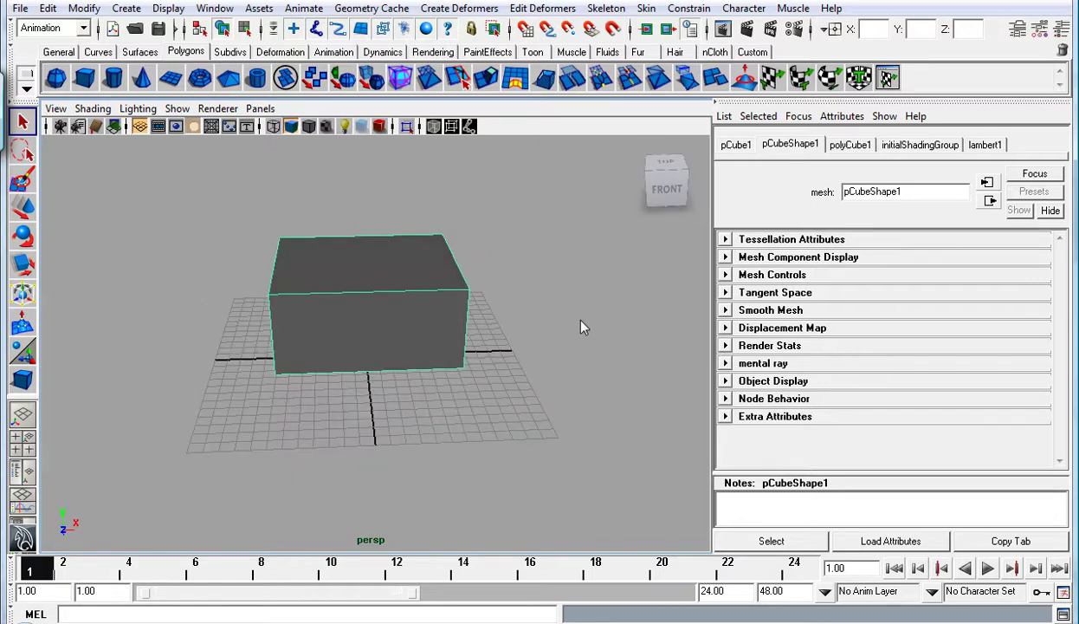
Step: Switch the box to face mode and select only its top face
{"action": "right_click", "coordinate": [381, 274]}
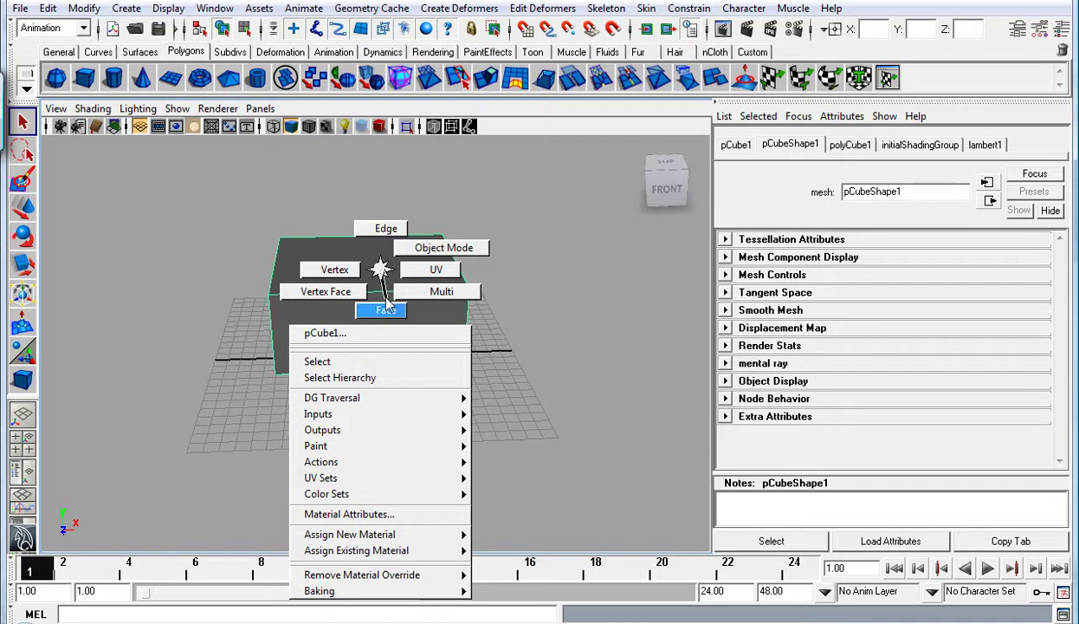
{"action": "left_click", "coordinate": [386, 309]}
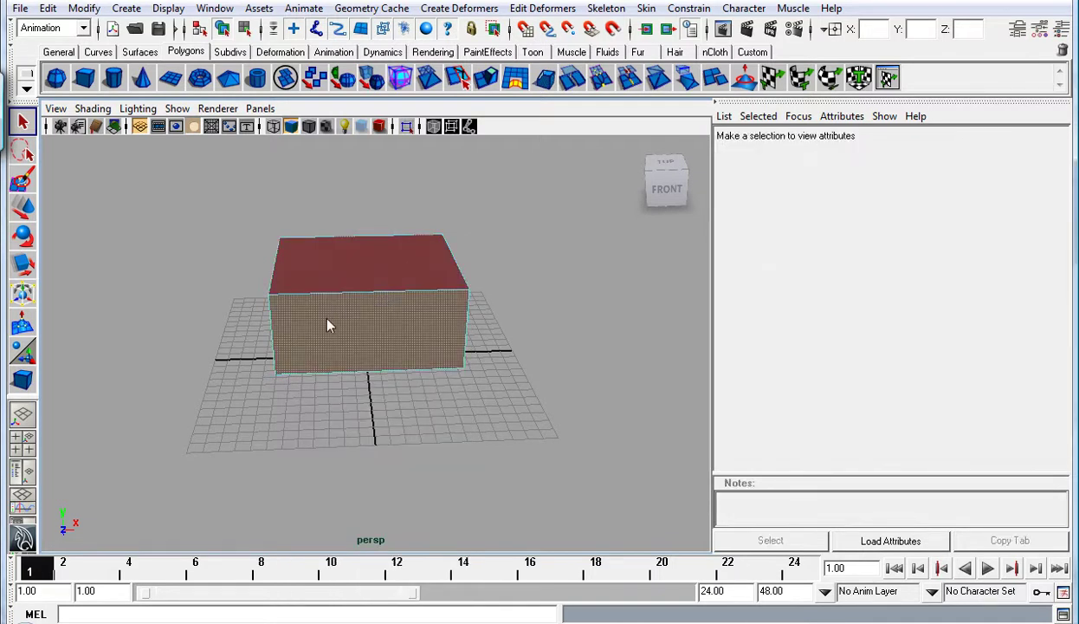
{"action": "key", "text": "F8"}
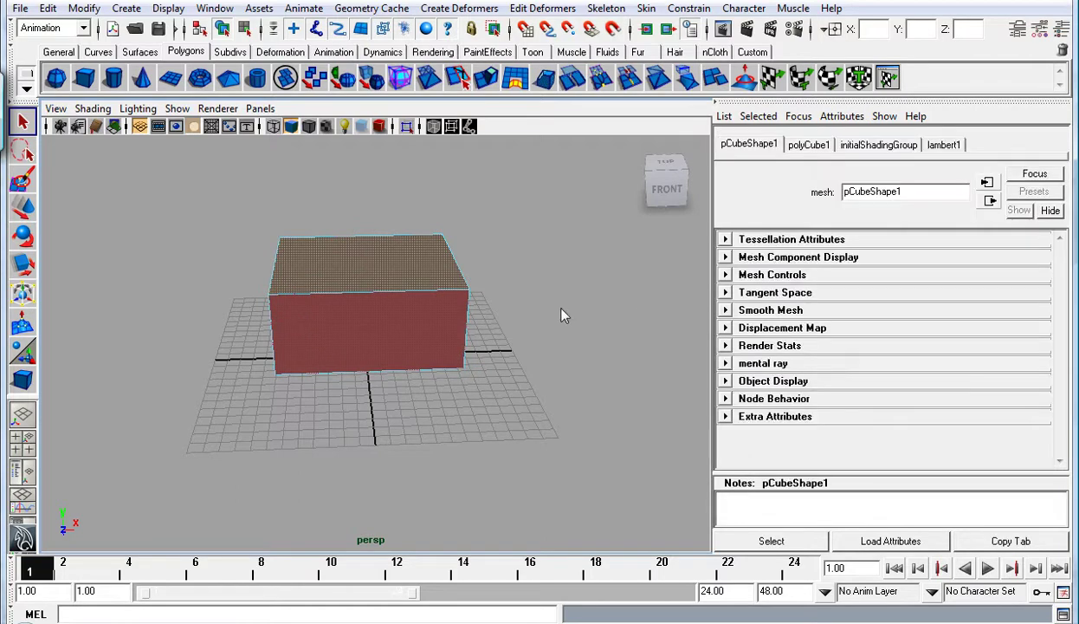
{"action": "mouse_move", "coordinate": [546, 300]}
{"action": "left_mouse_down", "text": "alt"}
{"action": "mouse_move", "coordinate": [640, 300]}
{"action": "mouse_move", "coordinate": [626, 302]}
{"action": "left_mouse_up", "text": "alt"}
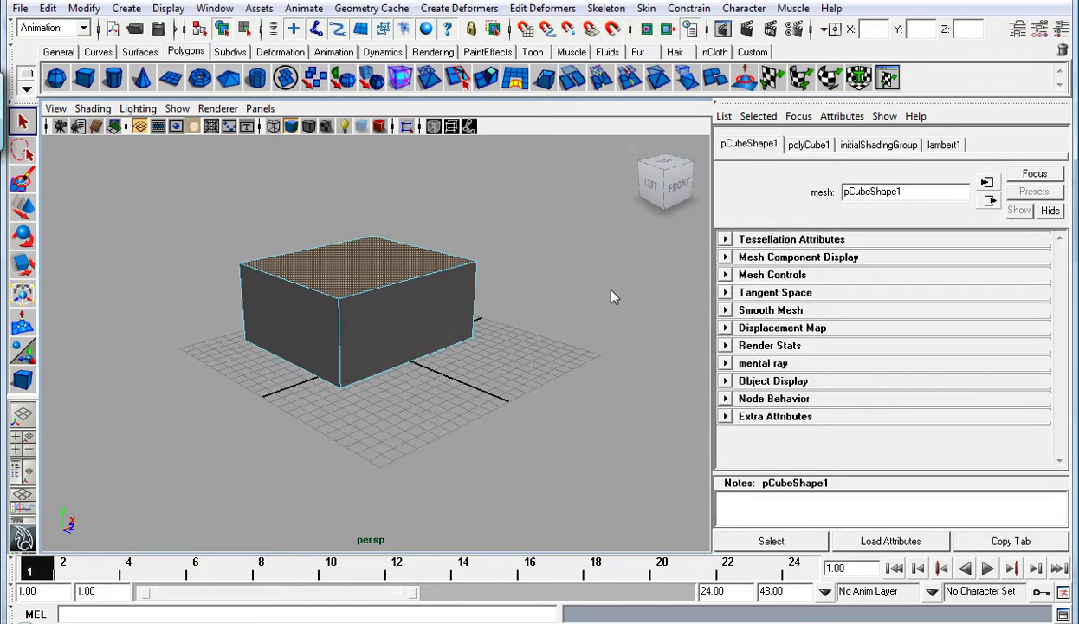
{"action": "left_click", "coordinate": [288, 318]}
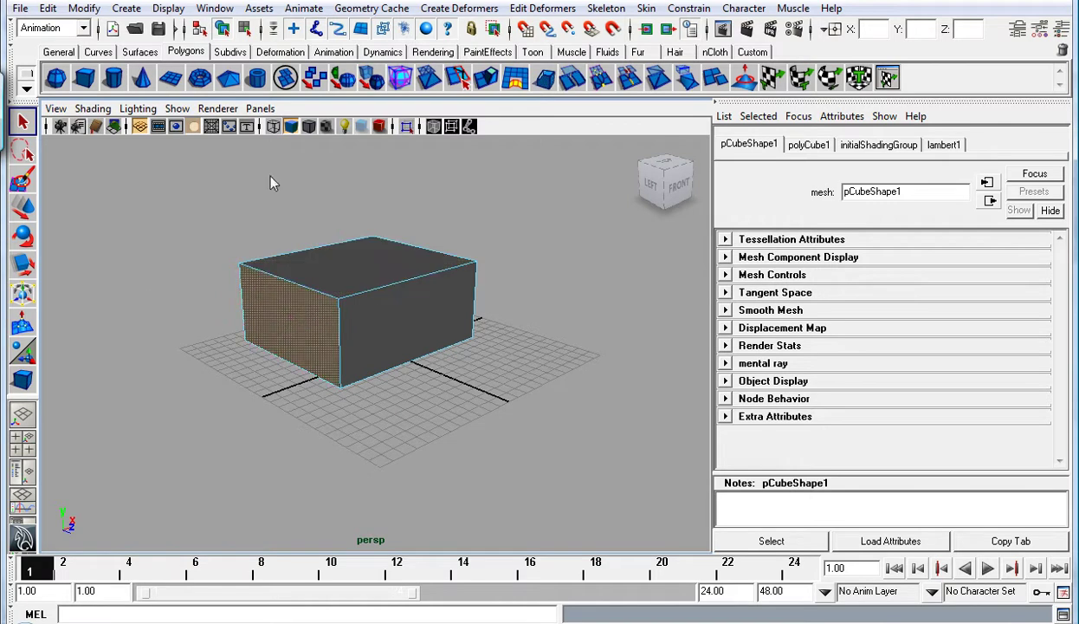
{"action": "left_click", "coordinate": [353, 273]}
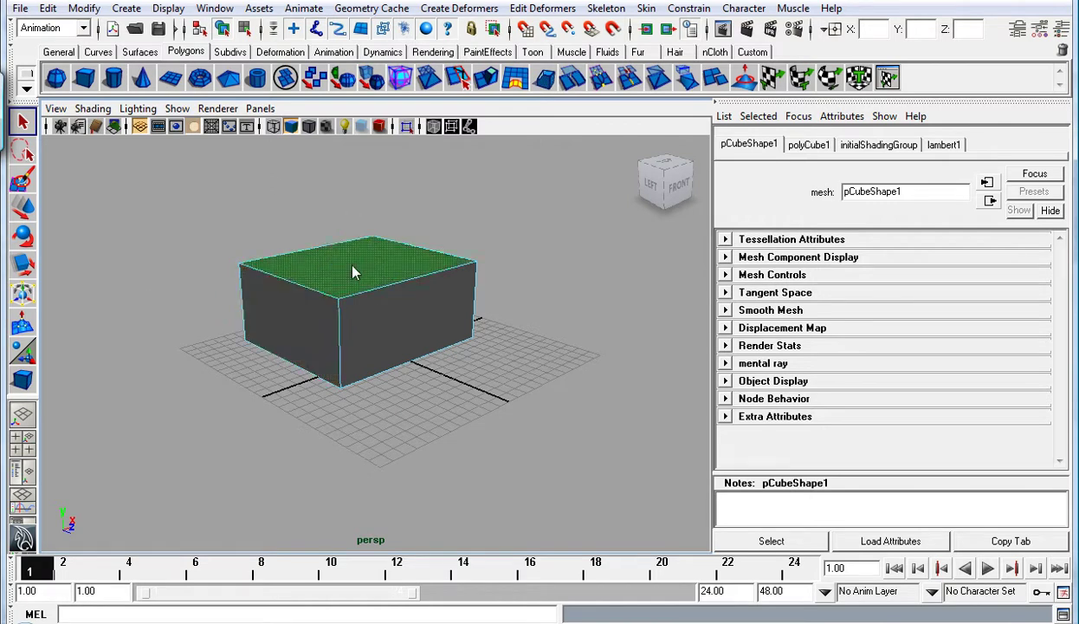
Step: Extrude the top face upward about 5.3 units into a second tier
{"action": "left_click", "coordinate": [54, 30]}
{"action": "left_click", "coordinate": [55, 56]}
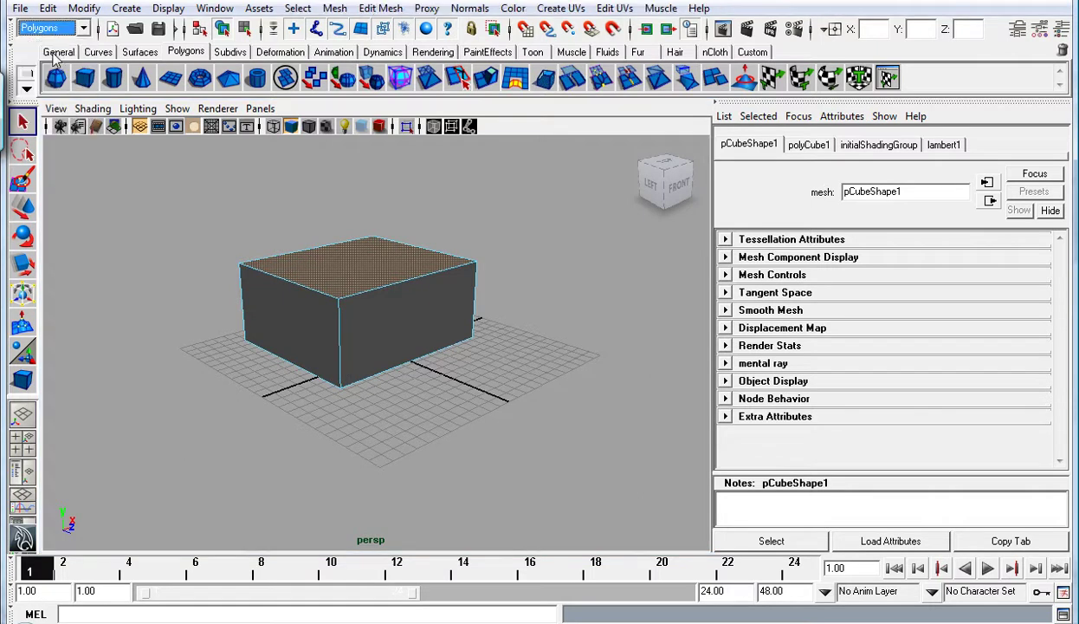
{"action": "left_click", "coordinate": [373, 9]}
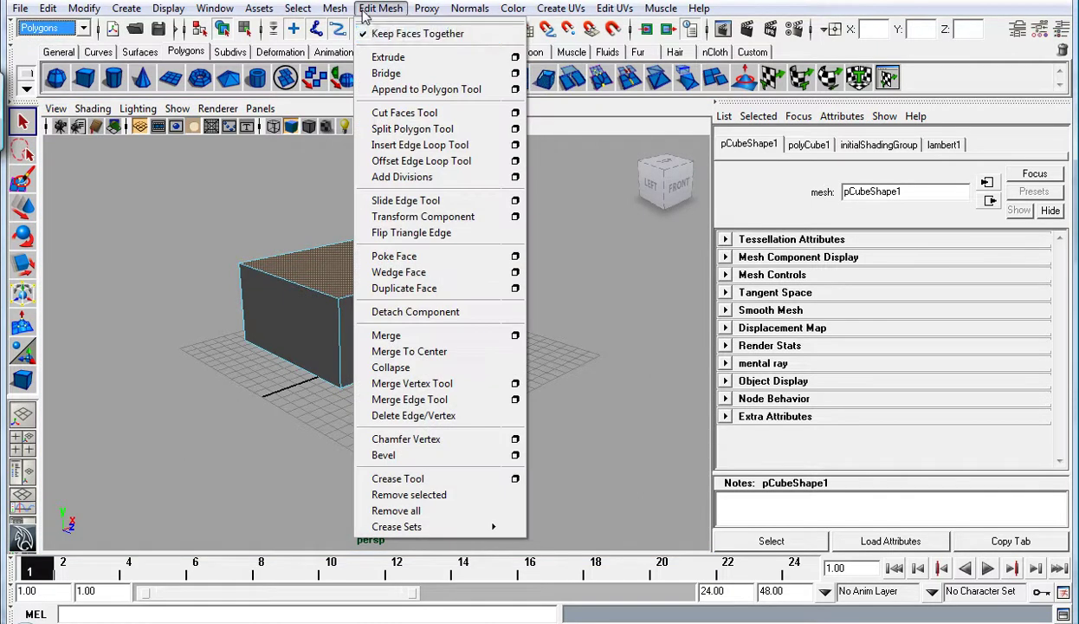
{"action": "left_click", "coordinate": [392, 59]}
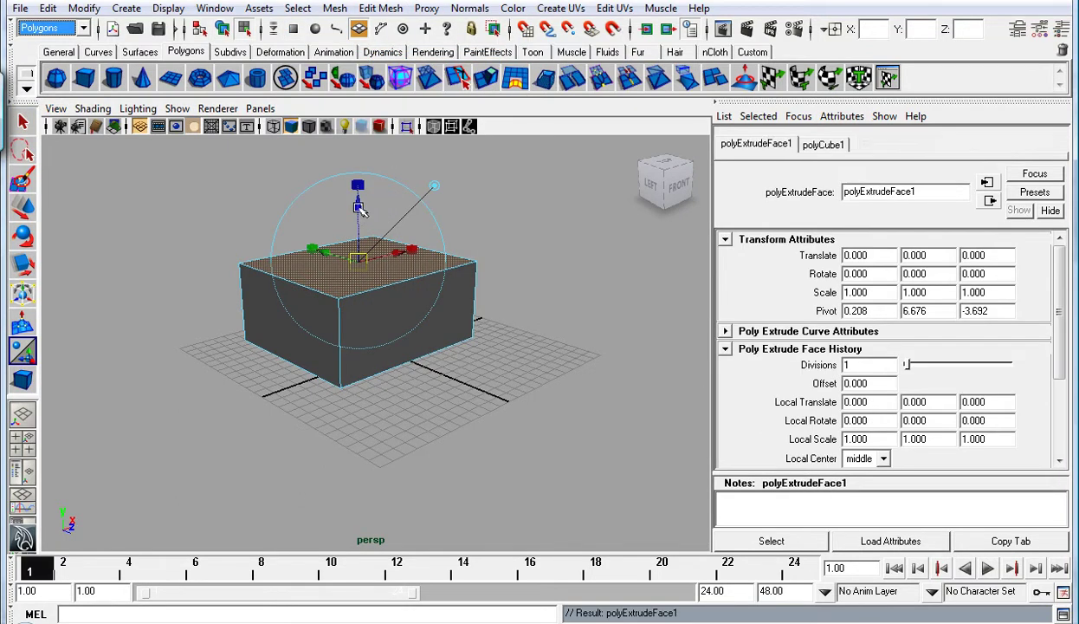
{"action": "left_click_drag", "start_coordinate": [358, 206], "coordinate": [355, 148]}
{"action": "mouse_move", "coordinate": [518, 278]}
{"action": "left_mouse_down", "text": "alt"}
{"action": "mouse_move", "coordinate": [540, 306]}
{"action": "mouse_move", "coordinate": [427, 306]}
{"action": "mouse_move", "coordinate": [535, 279]}
{"action": "mouse_move", "coordinate": [572, 284]}
{"action": "mouse_move", "coordinate": [627, 222]}
{"action": "mouse_move", "coordinate": [613, 215]}
{"action": "mouse_move", "coordinate": [513, 328]}
{"action": "mouse_move", "coordinate": [397, 368]}
{"action": "mouse_move", "coordinate": [270, 318]}
{"action": "mouse_move", "coordinate": [333, 272]}
{"action": "mouse_move", "coordinate": [355, 312]}
{"action": "left_mouse_up", "text": "alt"}
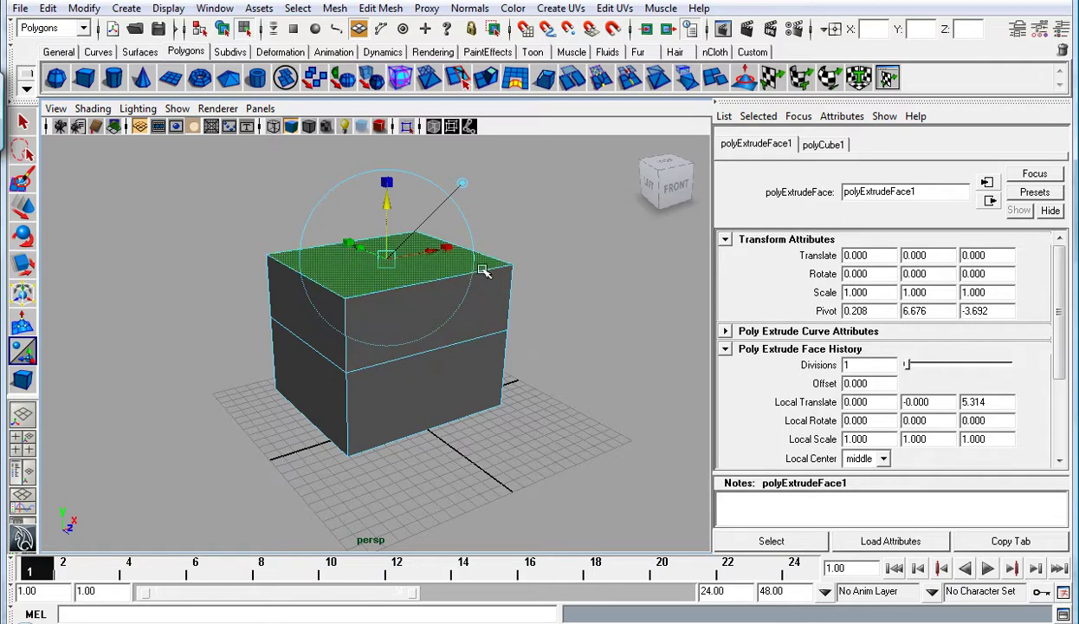
{"action": "mouse_move", "coordinate": [429, 309]}
{"action": "left_mouse_down", "text": "alt"}
{"action": "mouse_move", "coordinate": [487, 284]}
{"action": "mouse_move", "coordinate": [494, 301]}
{"action": "mouse_move", "coordinate": [477, 325]}
{"action": "mouse_move", "coordinate": [497, 274]}
{"action": "mouse_move", "coordinate": [513, 291]}
{"action": "mouse_move", "coordinate": [441, 296]}
{"action": "left_mouse_up", "text": "alt"}
Step: Extrude the upper section's right face sideways, outward from the box
{"action": "right_click", "coordinate": [442, 293]}
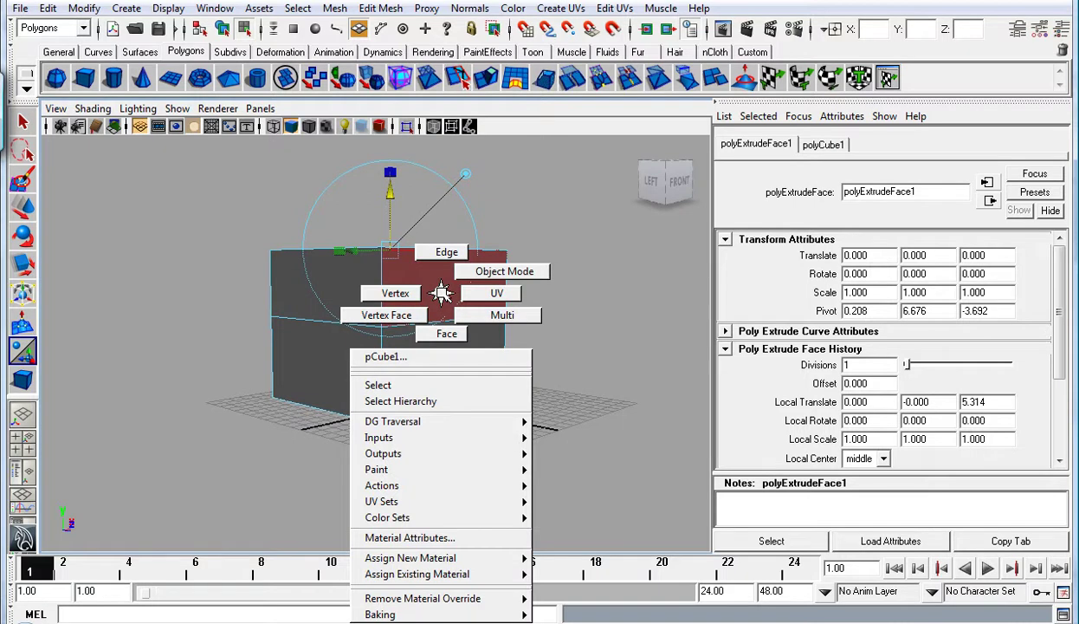
{"action": "left_click", "coordinate": [437, 303]}
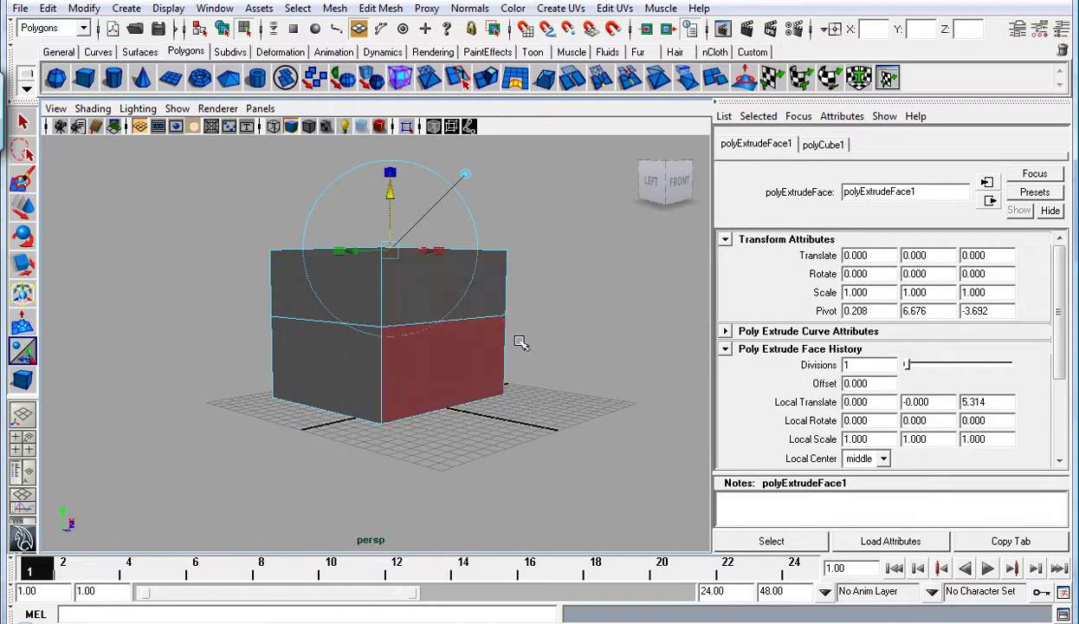
{"action": "left_click", "coordinate": [497, 290]}
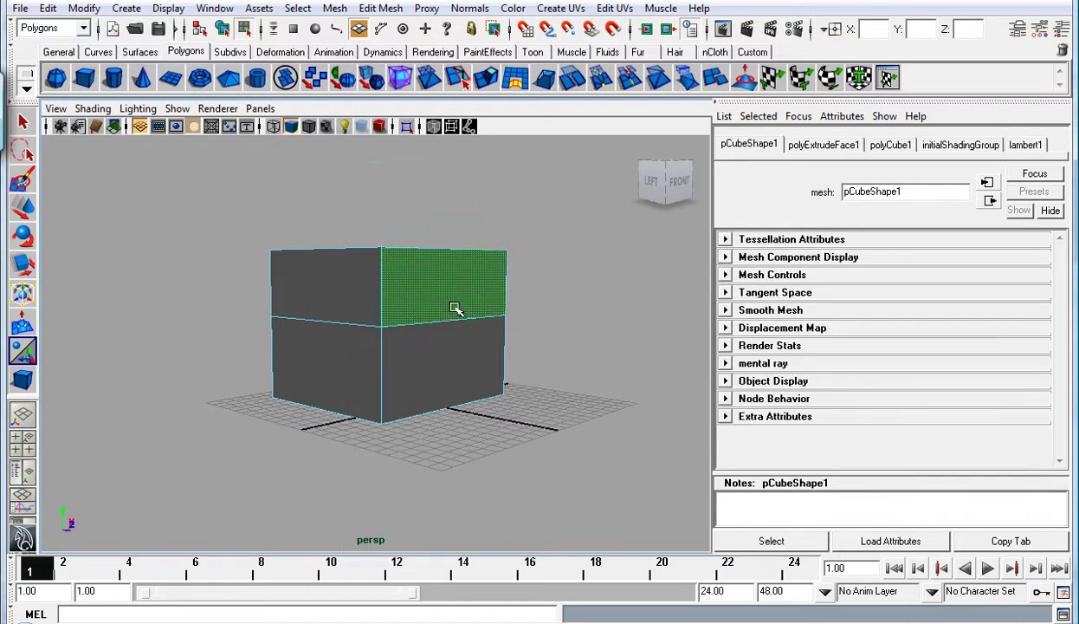
{"action": "left_click_drag", "start_coordinate": [497, 336], "coordinate": [469, 301], "text": "alt"}
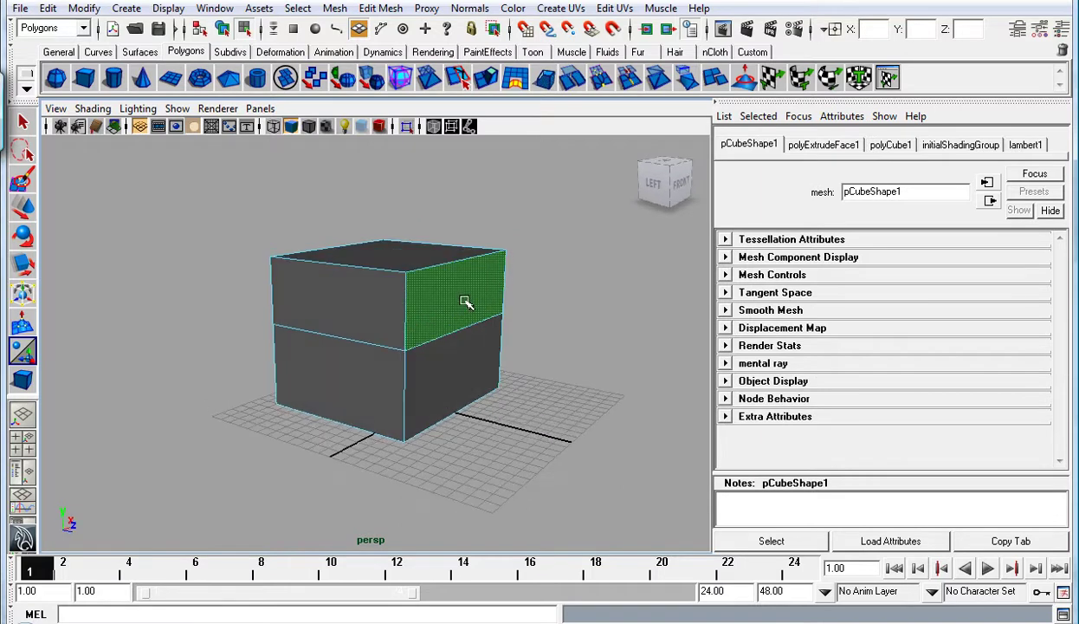
{"action": "left_click", "coordinate": [366, 13]}
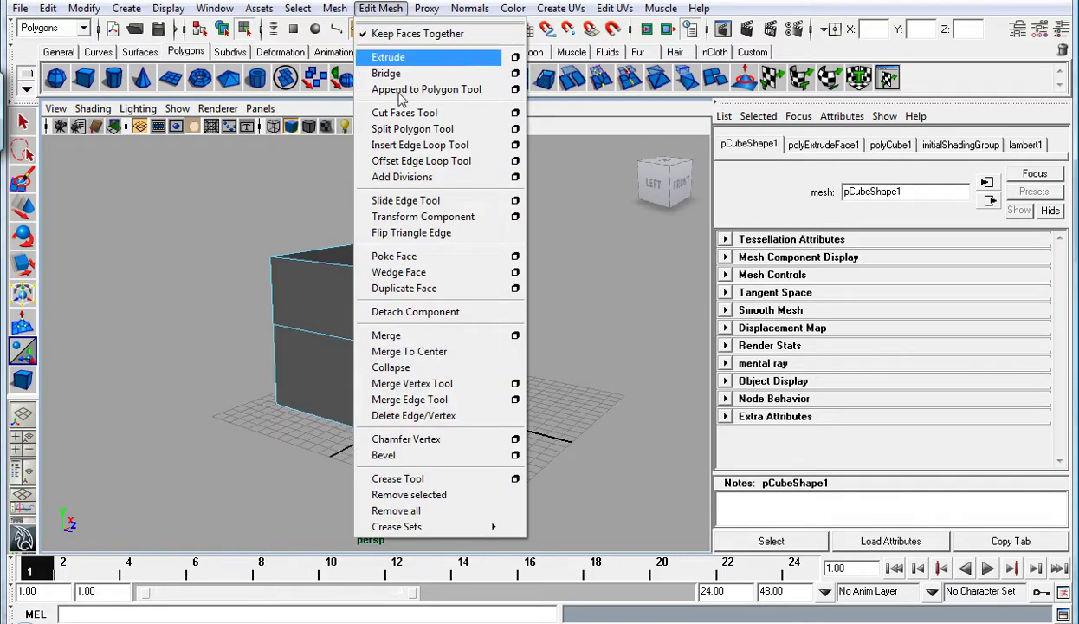
{"action": "left_click", "coordinate": [387, 58]}
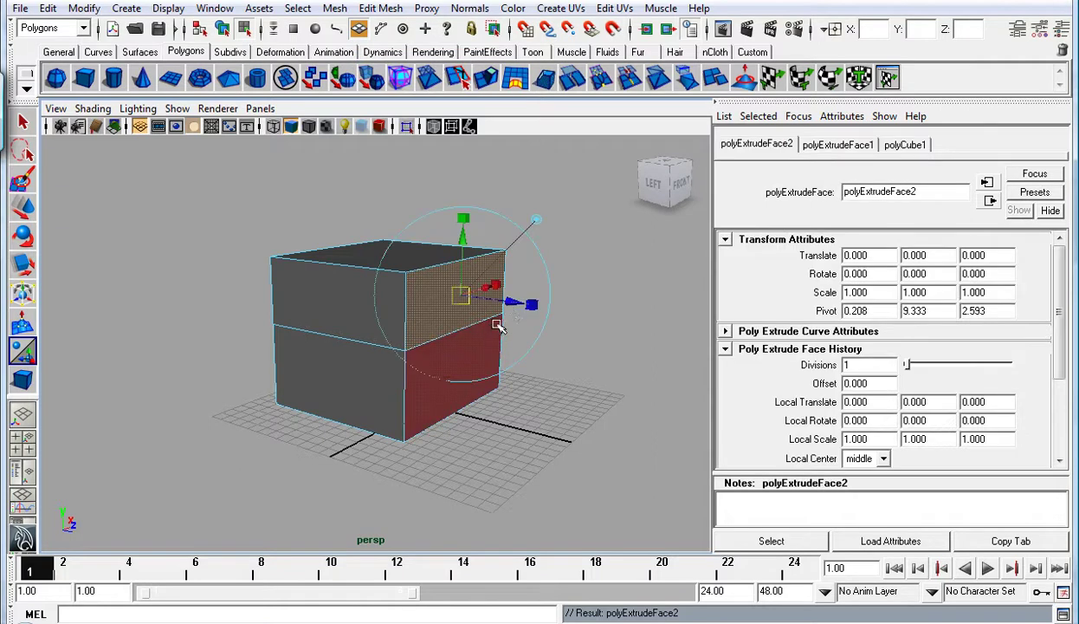
{"action": "left_click_drag", "start_coordinate": [542, 300], "coordinate": [572, 320]}
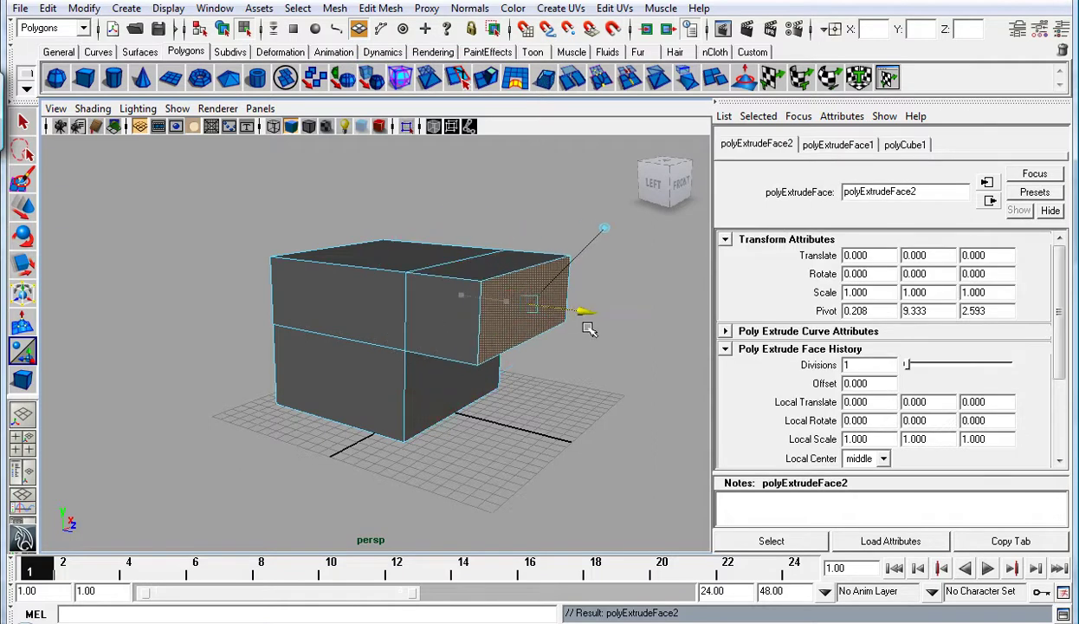
Step: Inspect the side extrusion from several angles, then undo it entirely
{"action": "mouse_move", "coordinate": [465, 357]}
{"action": "left_mouse_down", "text": "alt"}
{"action": "mouse_move", "coordinate": [530, 269]}
{"action": "mouse_move", "coordinate": [525, 284]}
{"action": "mouse_move", "coordinate": [309, 334]}
{"action": "mouse_move", "coordinate": [315, 349]}
{"action": "mouse_move", "coordinate": [568, 328]}
{"action": "mouse_move", "coordinate": [471, 281]}
{"action": "mouse_move", "coordinate": [514, 292]}
{"action": "mouse_move", "coordinate": [502, 286]}
{"action": "left_mouse_up", "text": "alt"}
{"action": "mouse_move", "coordinate": [578, 272]}
{"action": "left_mouse_down", "text": "alt"}
{"action": "mouse_move", "coordinate": [614, 272]}
{"action": "mouse_move", "coordinate": [598, 308]}
{"action": "mouse_move", "coordinate": [559, 327]}
{"action": "mouse_move", "coordinate": [518, 315]}
{"action": "mouse_move", "coordinate": [506, 286]}
{"action": "left_mouse_up", "text": "alt"}
{"action": "left_click_drag", "start_coordinate": [414, 297], "coordinate": [449, 307], "text": "alt"}
{"action": "key", "text": "ctrl+z"}
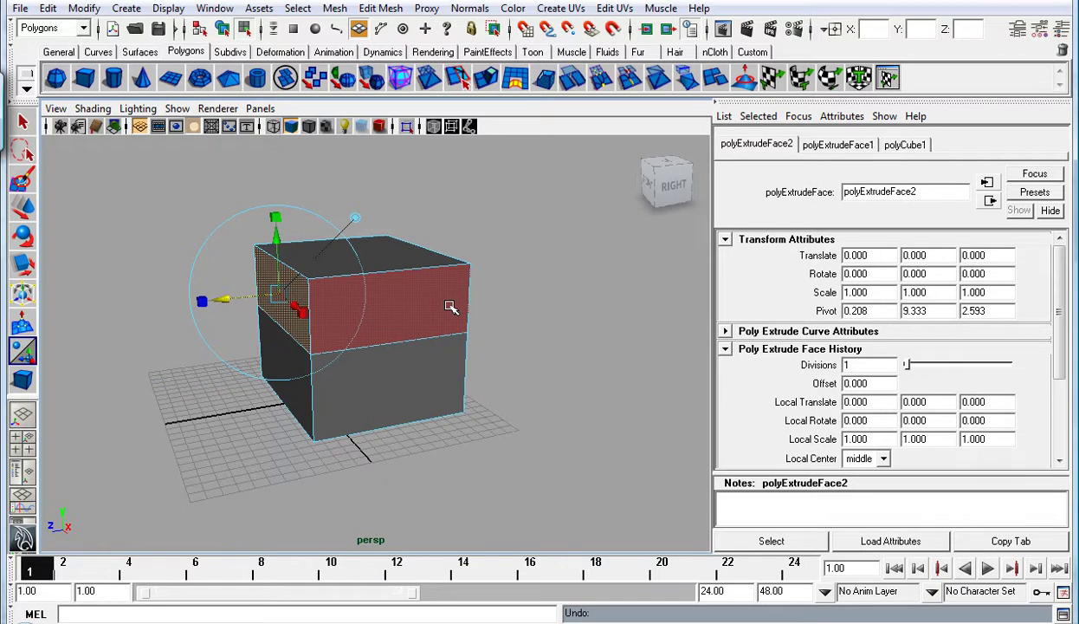
{"action": "key", "text": "ctrl+z"}
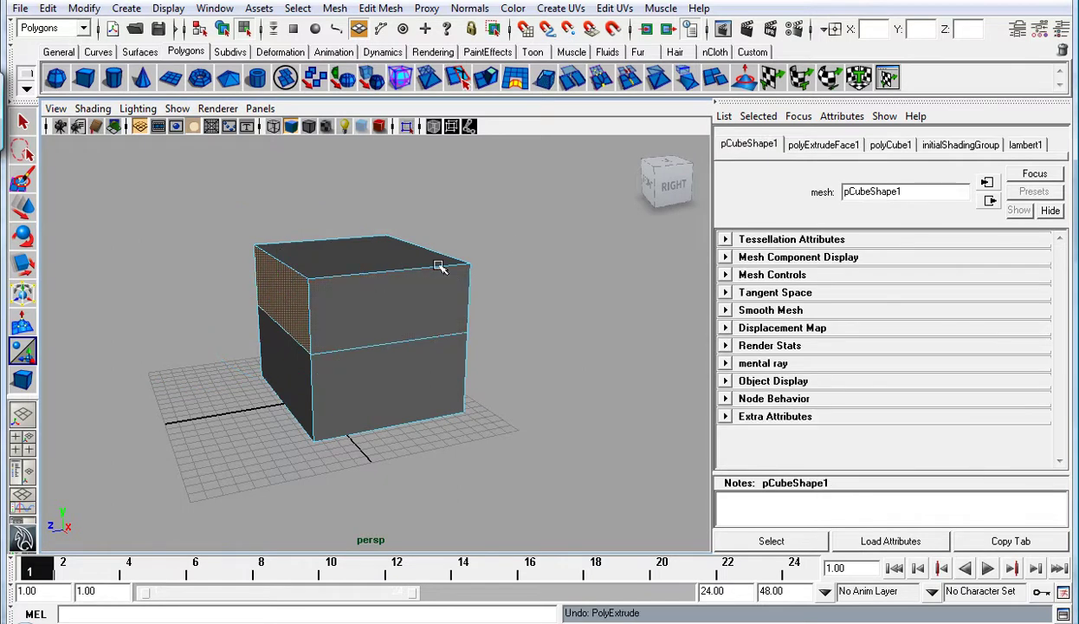
Step: Extrude the block's top face about 10 units upward into a third tier
{"action": "left_click", "coordinate": [439, 268]}
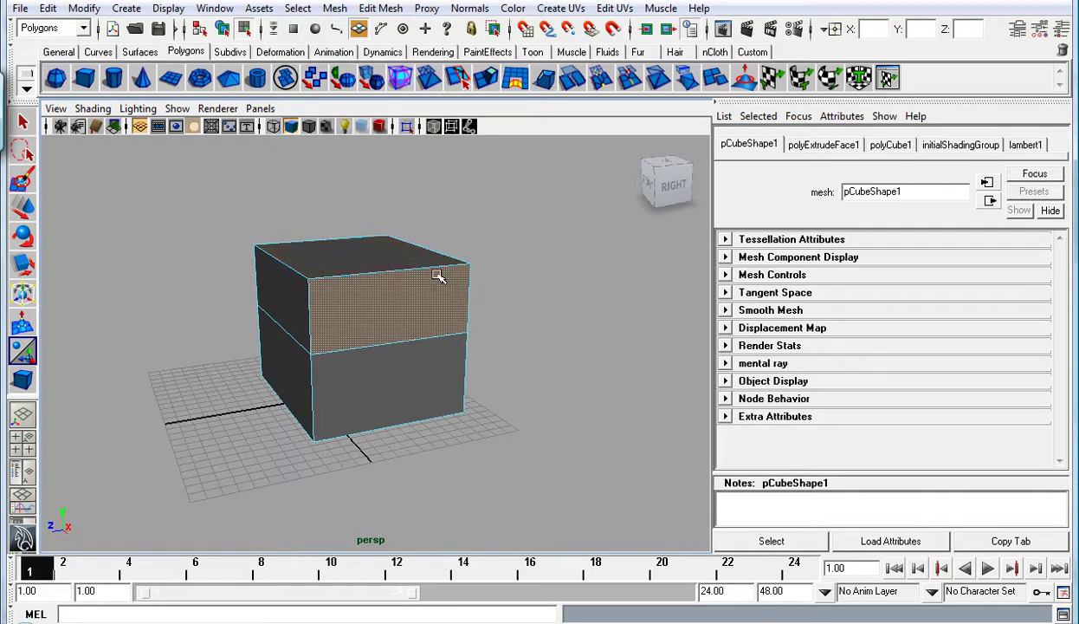
{"action": "left_click", "coordinate": [398, 259]}
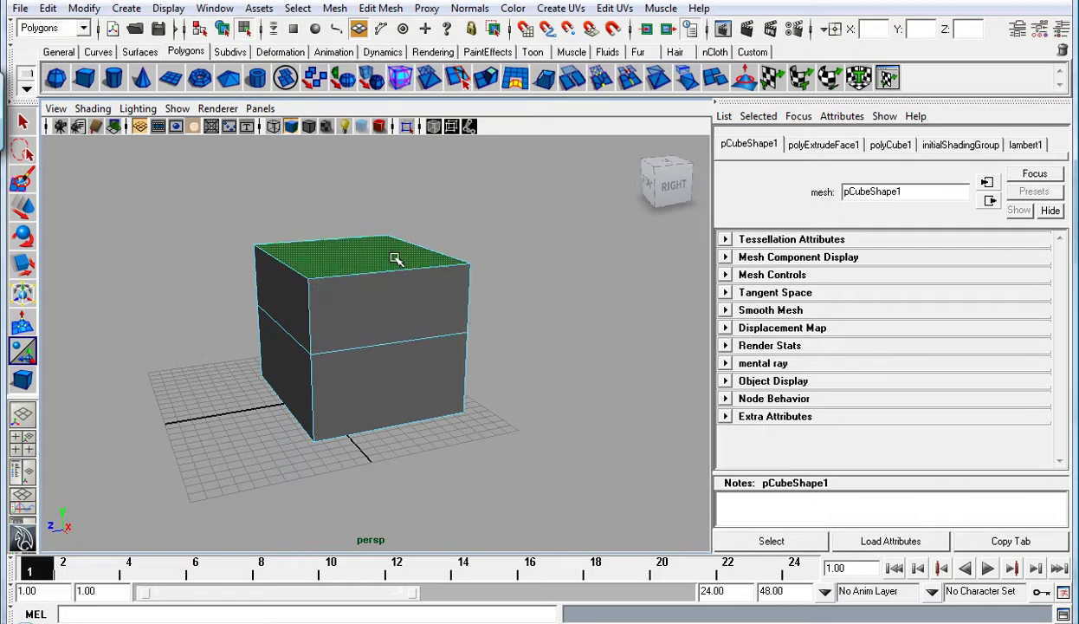
{"action": "left_click", "coordinate": [384, 9]}
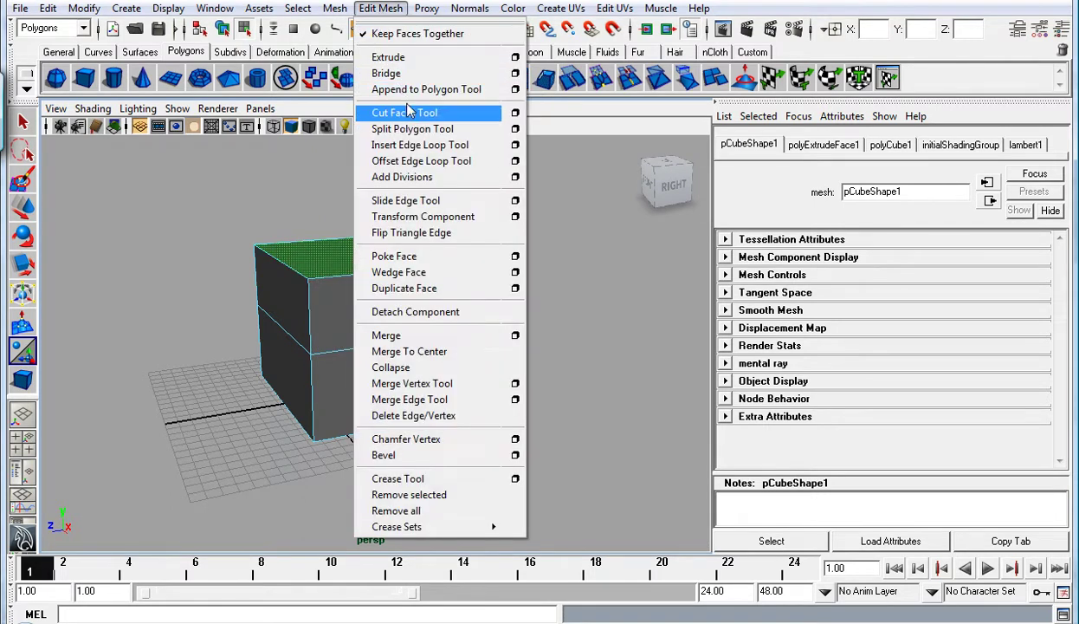
{"action": "left_click", "coordinate": [394, 57]}
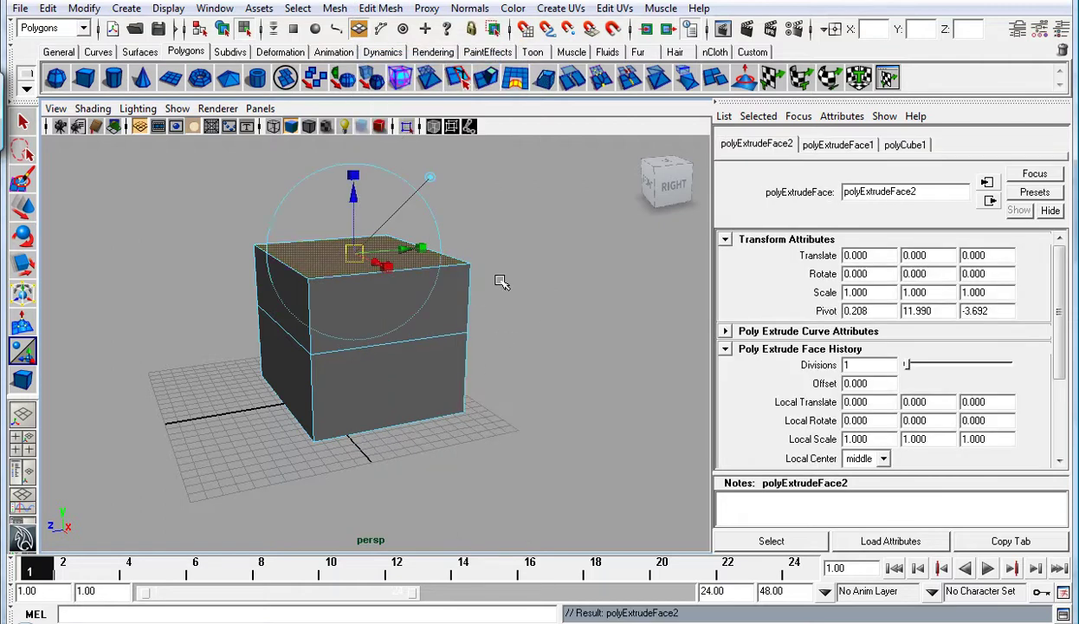
{"action": "left_click_drag", "start_coordinate": [491, 327], "coordinate": [508, 431], "text": "alt"}
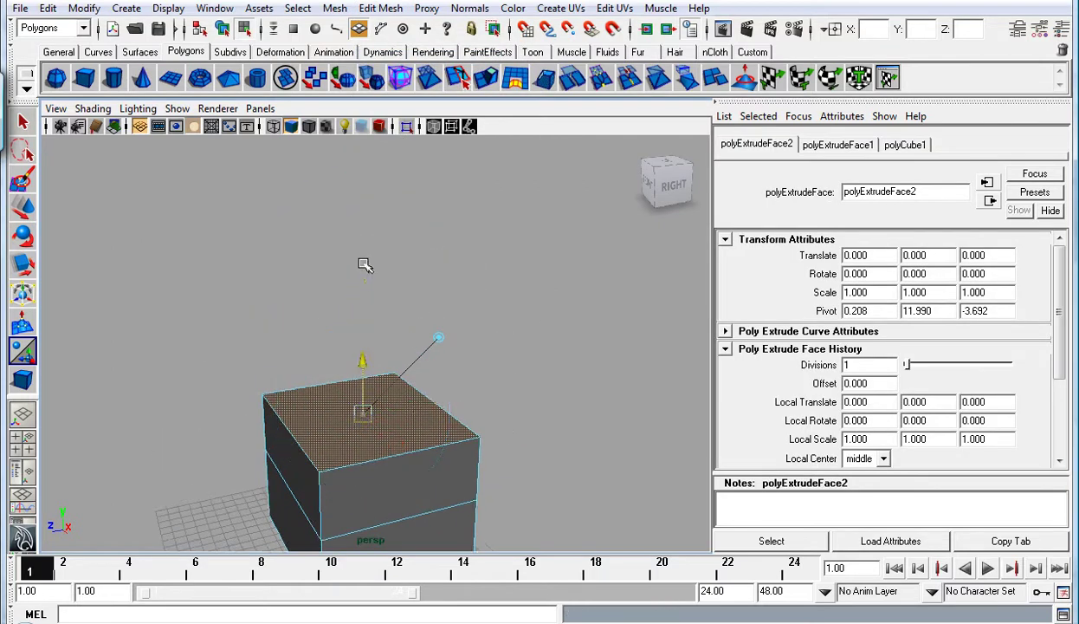
{"action": "left_click_drag", "start_coordinate": [362, 351], "coordinate": [363, 238]}
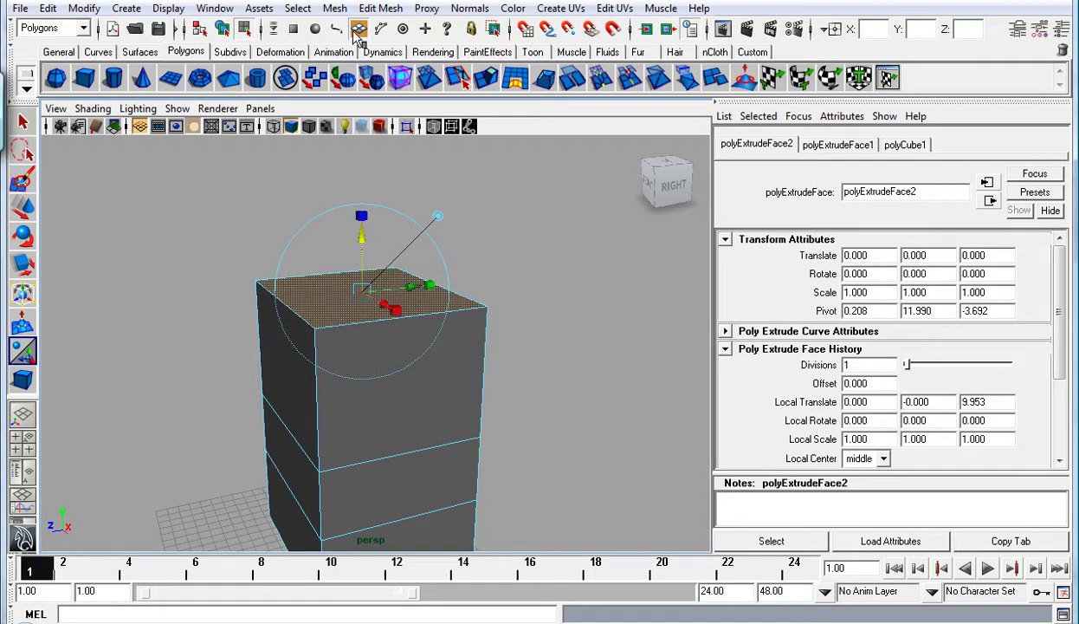
Step: Extrude the top face again, raising it about 2.4 units
{"action": "left_click", "coordinate": [378, 8]}
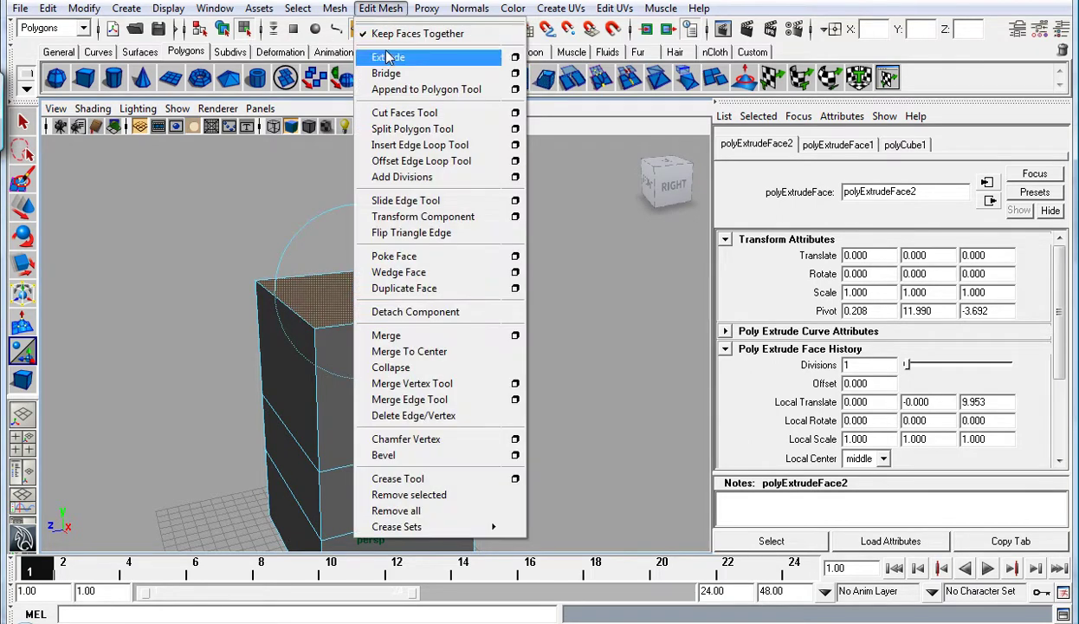
{"action": "left_click", "coordinate": [388, 57]}
{"action": "left_click_drag", "start_coordinate": [369, 214], "coordinate": [367, 207]}
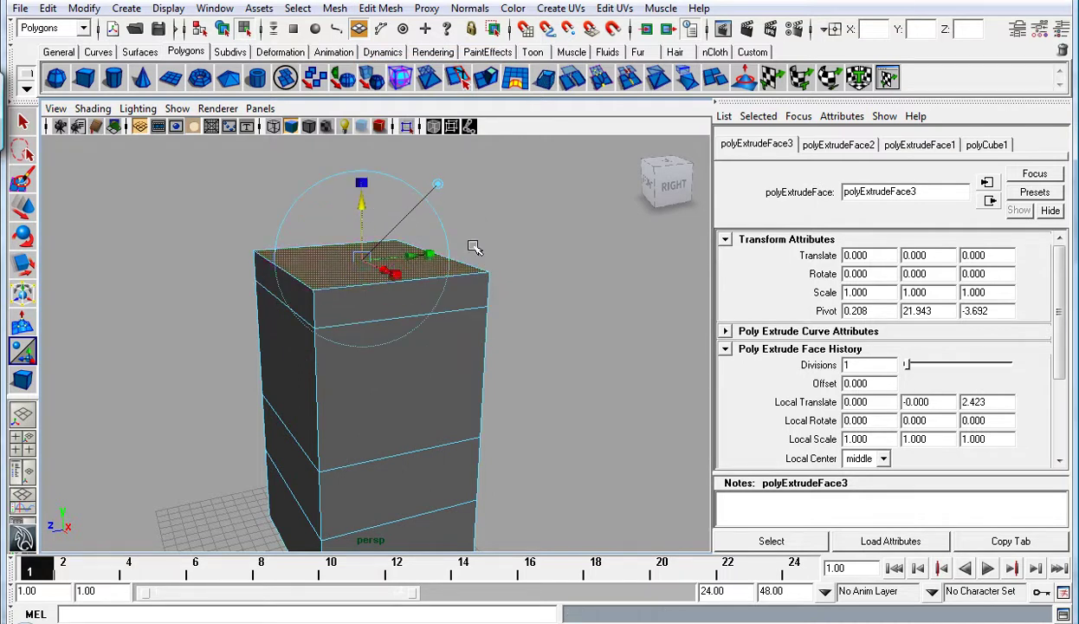
{"action": "left_click_drag", "start_coordinate": [475, 243], "coordinate": [461, 262], "text": "alt"}
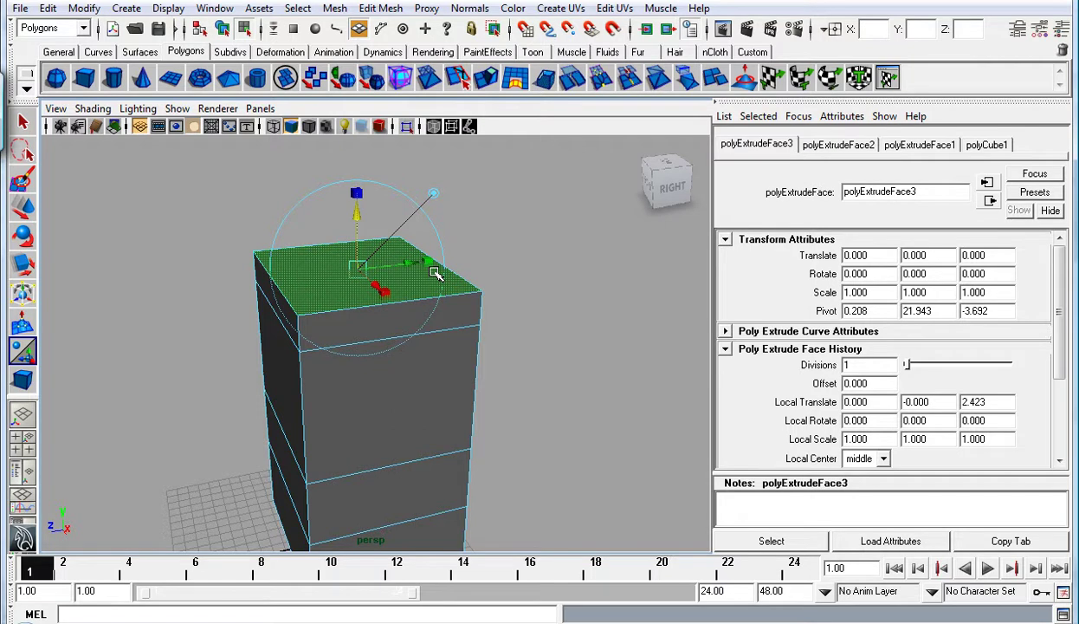
{"action": "mouse_move", "coordinate": [478, 270]}
{"action": "left_mouse_down", "text": "alt"}
{"action": "mouse_move", "coordinate": [591, 256]}
{"action": "mouse_move", "coordinate": [560, 282]}
{"action": "mouse_move", "coordinate": [425, 299]}
{"action": "mouse_move", "coordinate": [351, 266]}
{"action": "mouse_move", "coordinate": [390, 276]}
{"action": "left_mouse_up", "text": "alt"}
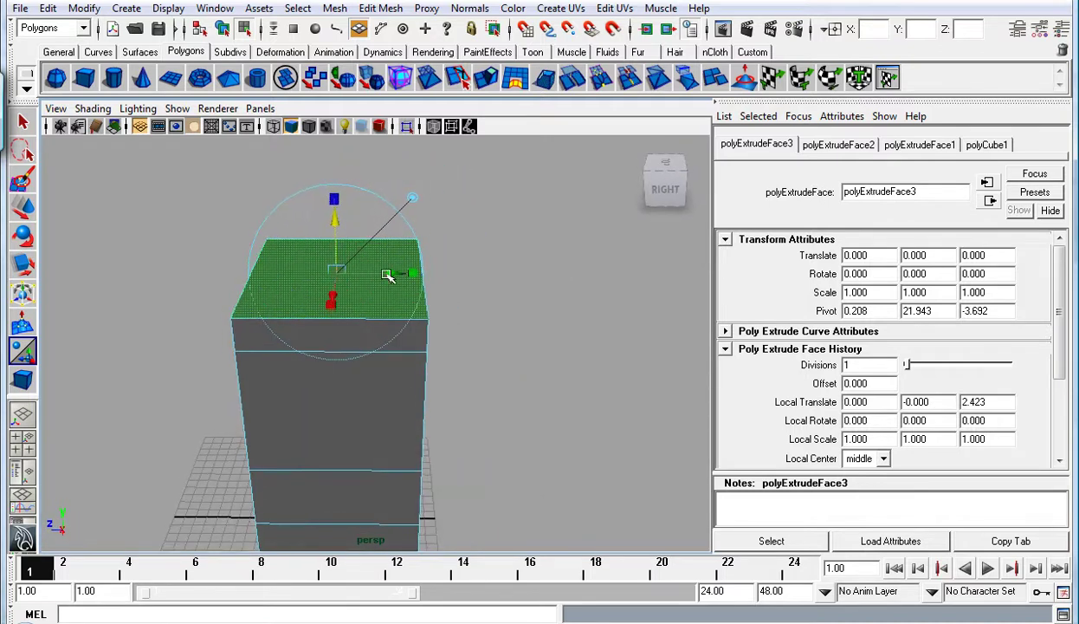
{"action": "mouse_move", "coordinate": [465, 294]}
{"action": "left_mouse_down", "text": "alt"}
{"action": "mouse_move", "coordinate": [523, 285]}
{"action": "mouse_move", "coordinate": [385, 284]}
{"action": "left_mouse_up", "text": "alt"}
Step: Scale the new top face wider than the column sides into an overhanging cap
{"action": "key", "text": "r"}
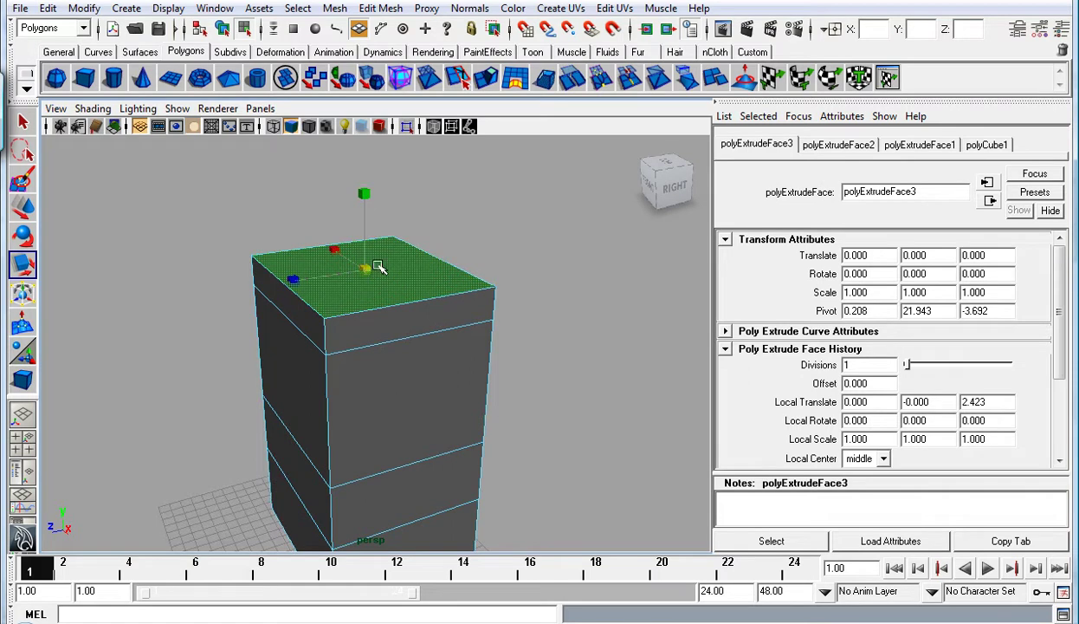
{"action": "mouse_move", "coordinate": [401, 257]}
{"action": "middle_mouse_down"}
{"action": "mouse_move", "coordinate": [423, 245]}
{"action": "mouse_move", "coordinate": [316, 301]}
{"action": "mouse_move", "coordinate": [422, 272]}
{"action": "middle_mouse_up"}
{"action": "key", "text": "ctrl+z"}
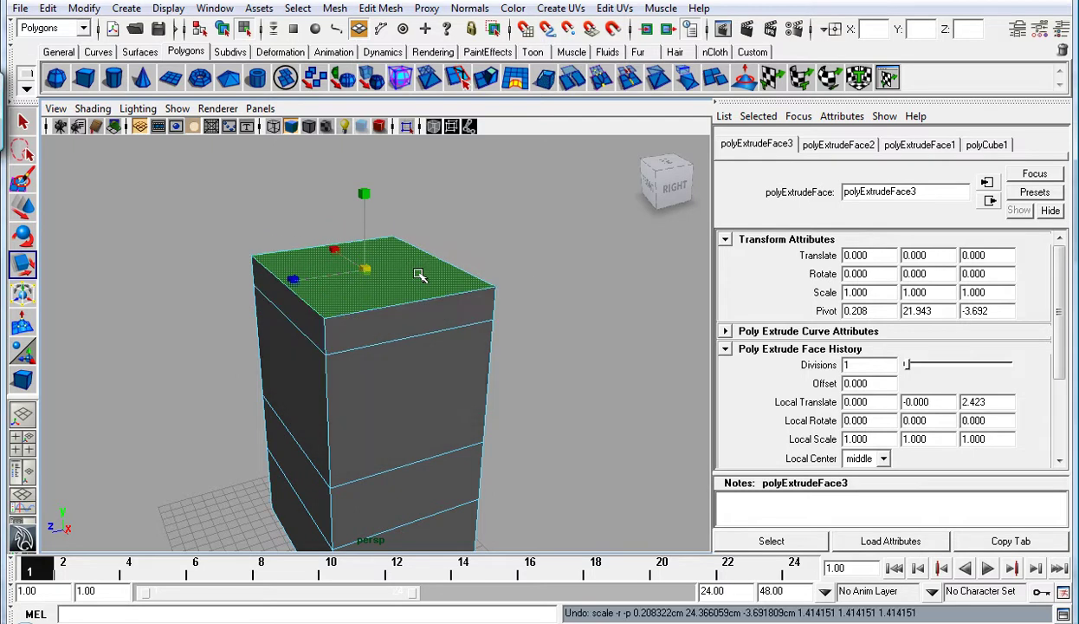
{"action": "mouse_move", "coordinate": [291, 282]}
{"action": "left_mouse_down"}
{"action": "mouse_move", "coordinate": [241, 297]}
{"action": "mouse_move", "coordinate": [308, 279]}
{"action": "mouse_move", "coordinate": [265, 284]}
{"action": "mouse_move", "coordinate": [299, 278]}
{"action": "mouse_move", "coordinate": [345, 281]}
{"action": "mouse_move", "coordinate": [313, 242]}
{"action": "mouse_move", "coordinate": [325, 259]}
{"action": "mouse_move", "coordinate": [262, 289]}
{"action": "left_mouse_up"}
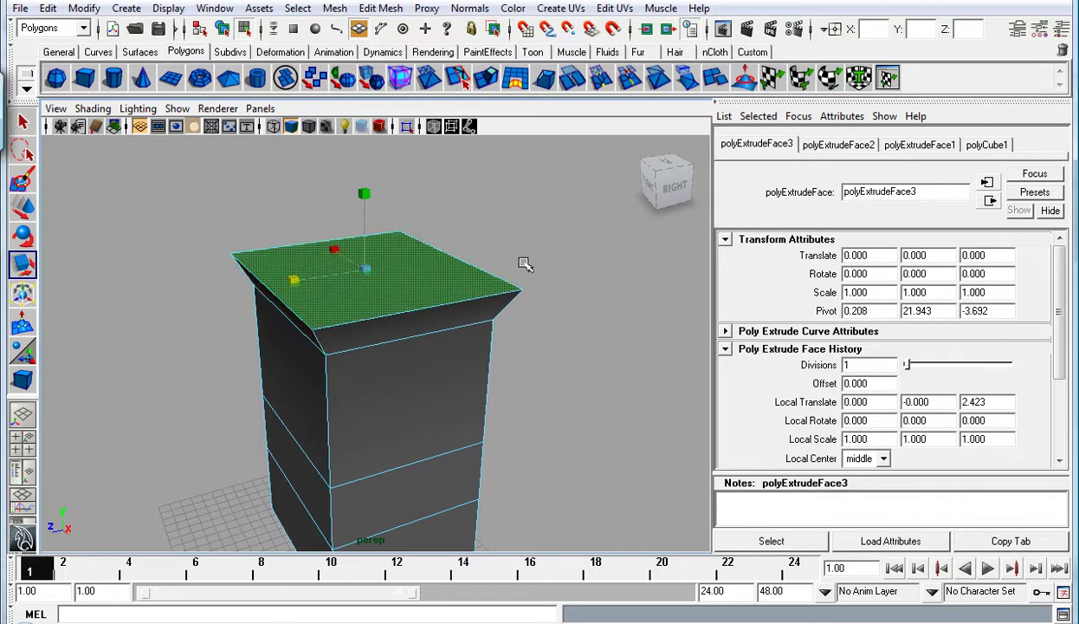
{"action": "mouse_move", "coordinate": [523, 265]}
{"action": "left_mouse_down", "text": "alt"}
{"action": "mouse_move", "coordinate": [557, 247]}
{"action": "mouse_move", "coordinate": [561, 267]}
{"action": "left_mouse_up", "text": "alt"}
{"action": "middle_click_drag", "start_coordinate": [560, 268], "coordinate": [559, 328], "text": "alt"}
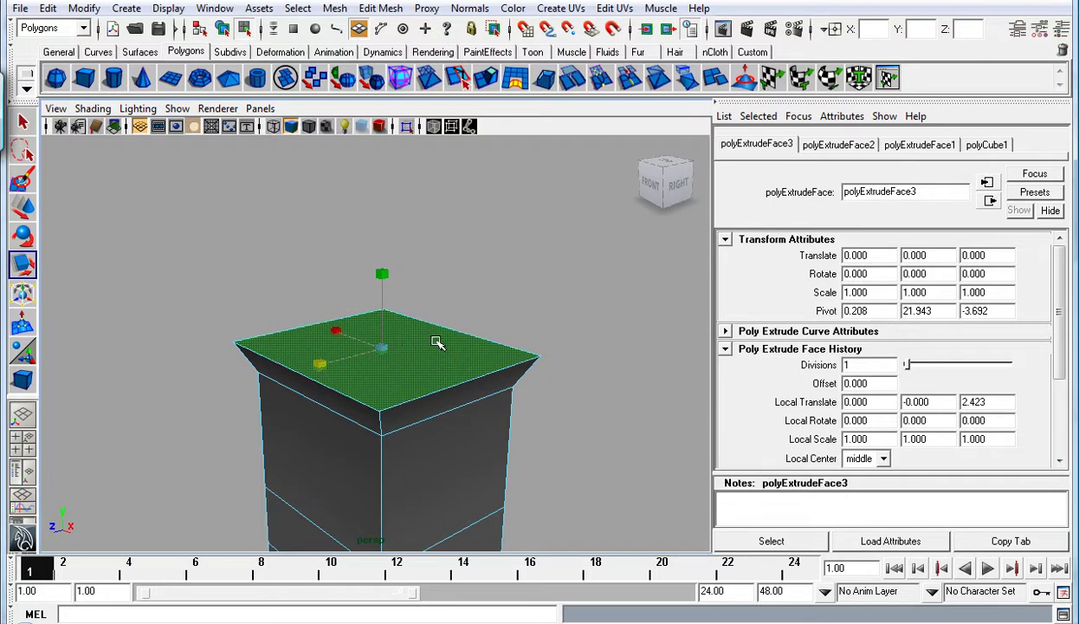
Step: Add two more top extrusions, raised about 4.7 and 2 units
{"action": "left_click", "coordinate": [364, 10]}
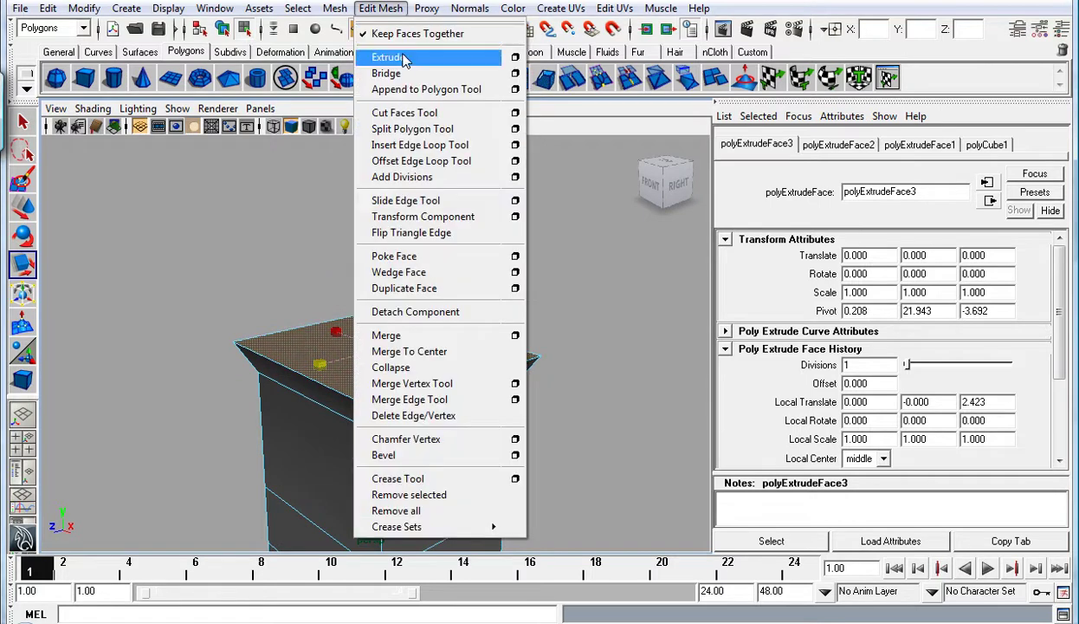
{"action": "left_click", "coordinate": [404, 58]}
{"action": "left_click_drag", "start_coordinate": [382, 272], "coordinate": [382, 209]}
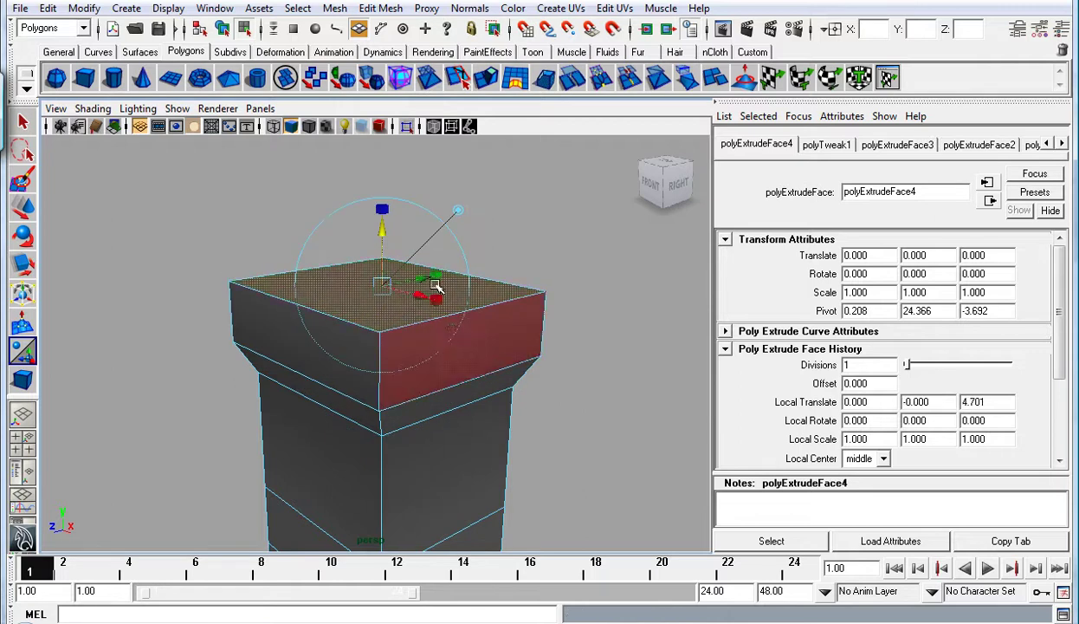
{"action": "left_click", "coordinate": [386, 9]}
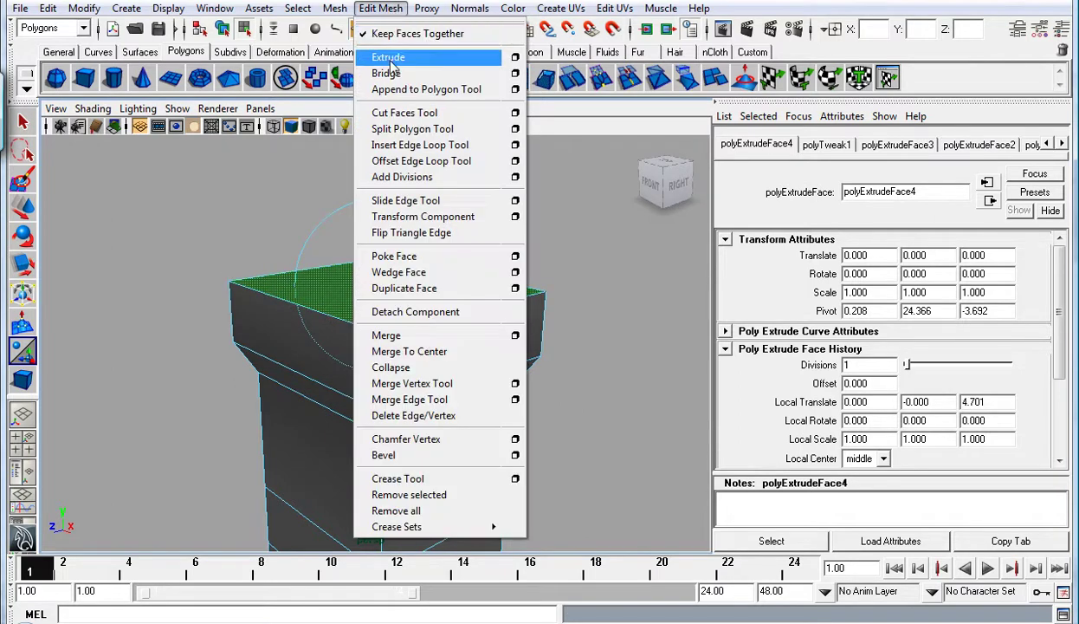
{"action": "left_click", "coordinate": [388, 56]}
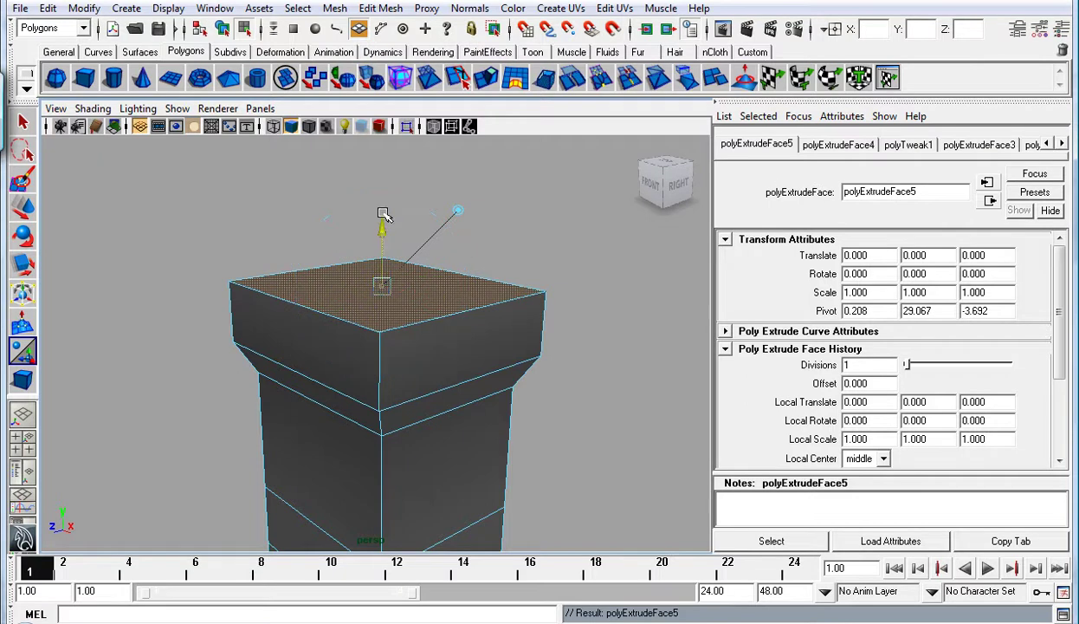
{"action": "left_click_drag", "start_coordinate": [383, 232], "coordinate": [382, 205]}
{"action": "key", "text": "w"}
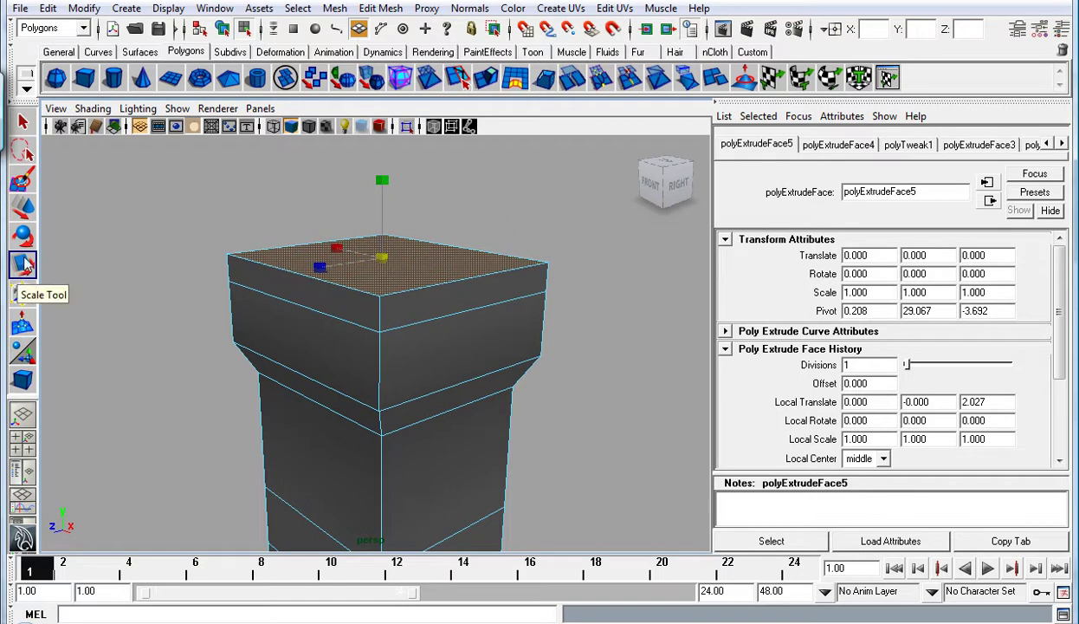
Step: Try moving the top face sideways to tilt the column top, then undo it
{"action": "left_click", "coordinate": [22, 234]}
{"action": "left_click", "coordinate": [22, 206]}
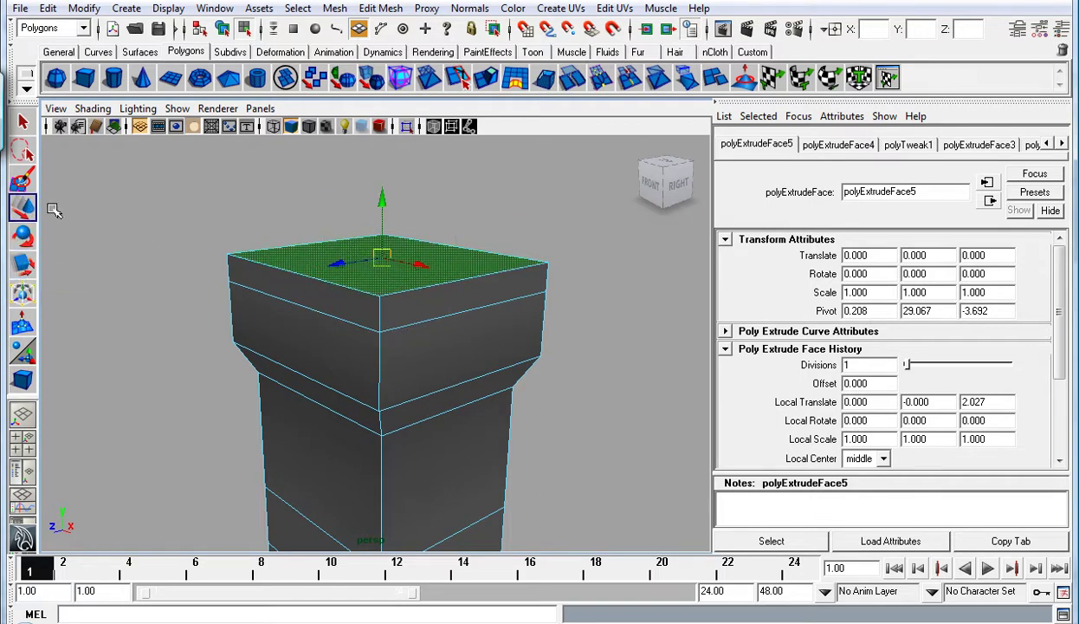
{"action": "left_click_drag", "start_coordinate": [330, 260], "coordinate": [202, 305]}
{"action": "key", "text": "ctrl+z"}
{"action": "key", "text": "shift+z"}
{"action": "key", "text": "ctrl+z"}
Step: Try twisting the top face and undo, then scale it inward to bevel the cap
{"action": "left_click", "coordinate": [27, 235]}
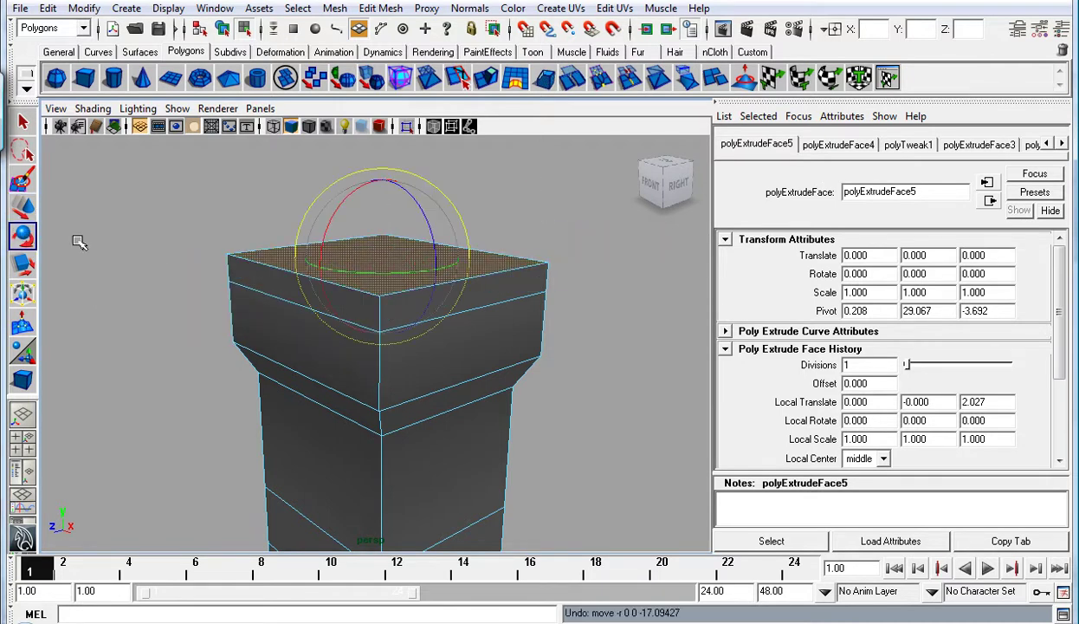
{"action": "mouse_move", "coordinate": [461, 267]}
{"action": "left_mouse_down"}
{"action": "mouse_move", "coordinate": [206, 262]}
{"action": "mouse_move", "coordinate": [388, 268]}
{"action": "mouse_move", "coordinate": [366, 275]}
{"action": "mouse_move", "coordinate": [375, 279]}
{"action": "left_mouse_up"}
{"action": "key", "text": "ctrl+z"}
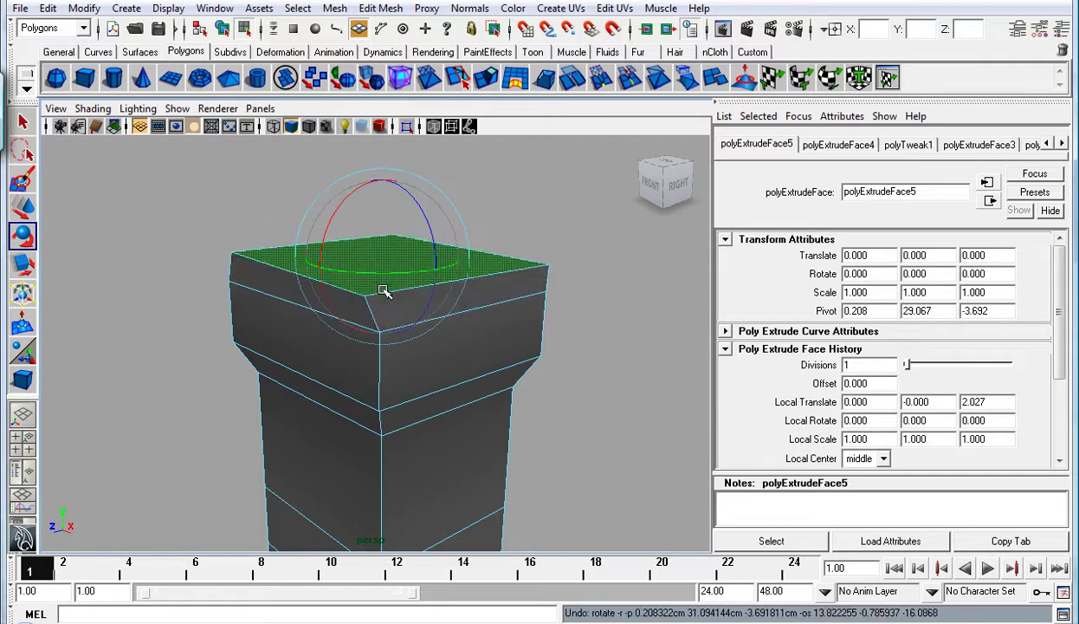
{"action": "left_click", "coordinate": [24, 269]}
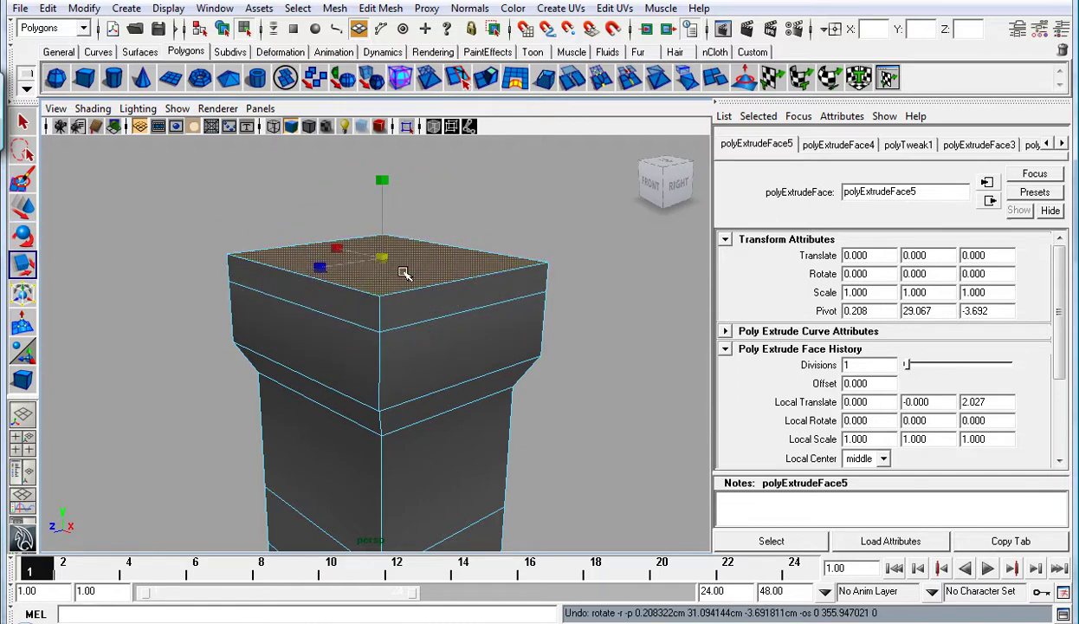
{"action": "left_click_drag", "start_coordinate": [318, 267], "coordinate": [355, 257]}
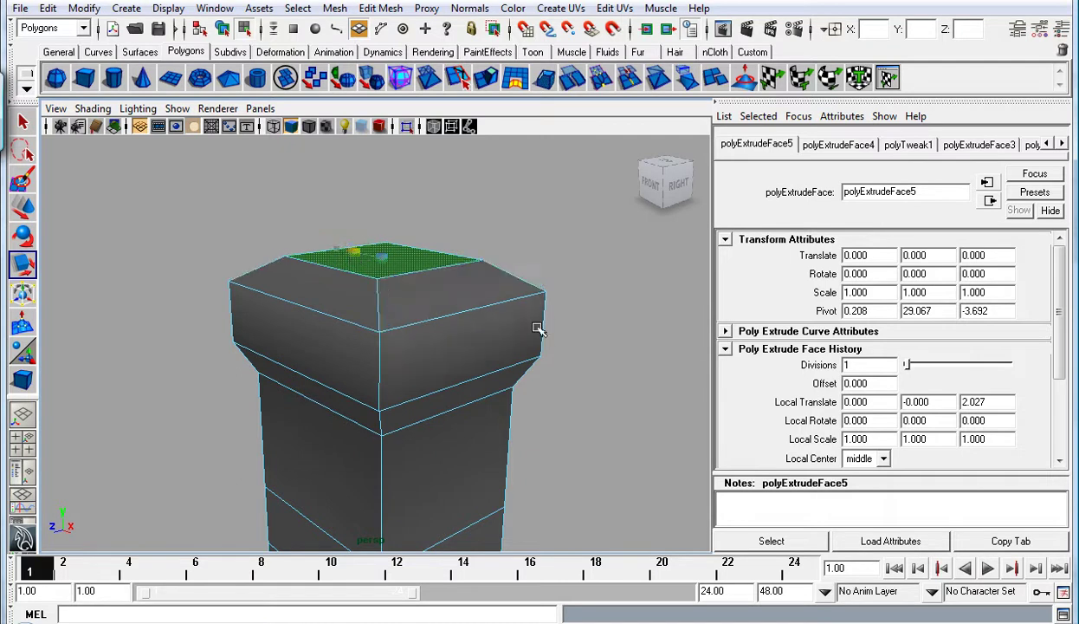
Step: Deselect the face, orbit to the pillar's front, and return to object mode
{"action": "left_click", "coordinate": [632, 293]}
{"action": "scroll", "coordinate": [530, 373], "scroll_direction": "down", "scroll_amount": 5}
{"action": "scroll", "coordinate": [512, 363], "scroll_direction": "up", "scroll_amount": 2}
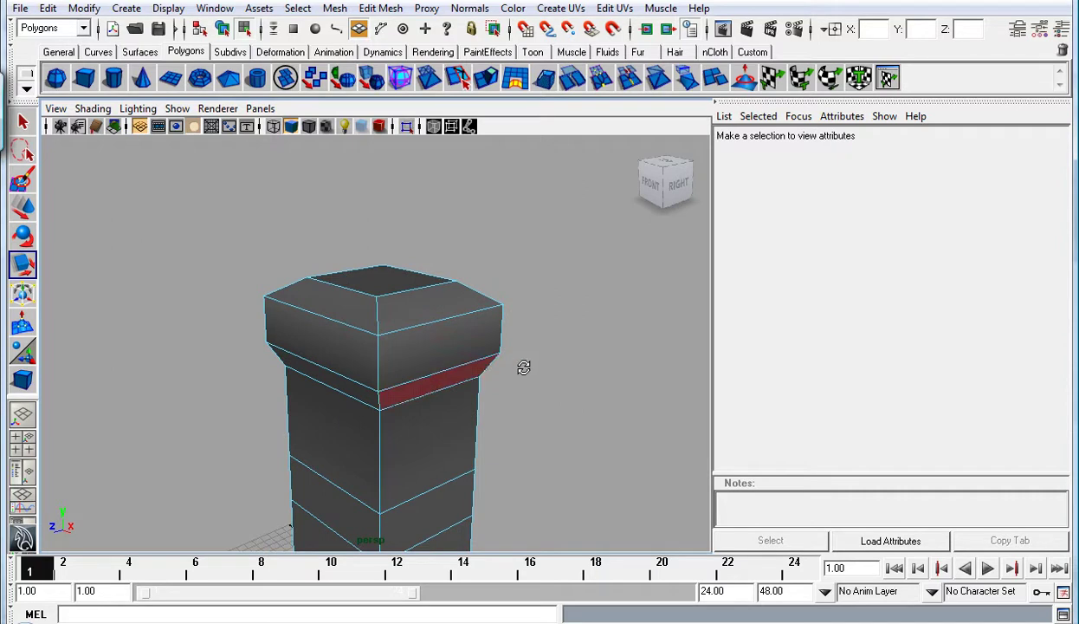
{"action": "mouse_move", "coordinate": [512, 356]}
{"action": "left_mouse_down", "text": "alt"}
{"action": "mouse_move", "coordinate": [482, 325]}
{"action": "mouse_move", "coordinate": [527, 308]}
{"action": "mouse_move", "coordinate": [638, 368]}
{"action": "mouse_move", "coordinate": [494, 368]}
{"action": "left_mouse_up", "text": "alt"}
{"action": "mouse_move", "coordinate": [494, 369]}
{"action": "middle_mouse_down", "text": "alt"}
{"action": "mouse_move", "coordinate": [394, 301]}
{"action": "mouse_move", "coordinate": [397, 310]}
{"action": "middle_mouse_up", "text": "alt"}
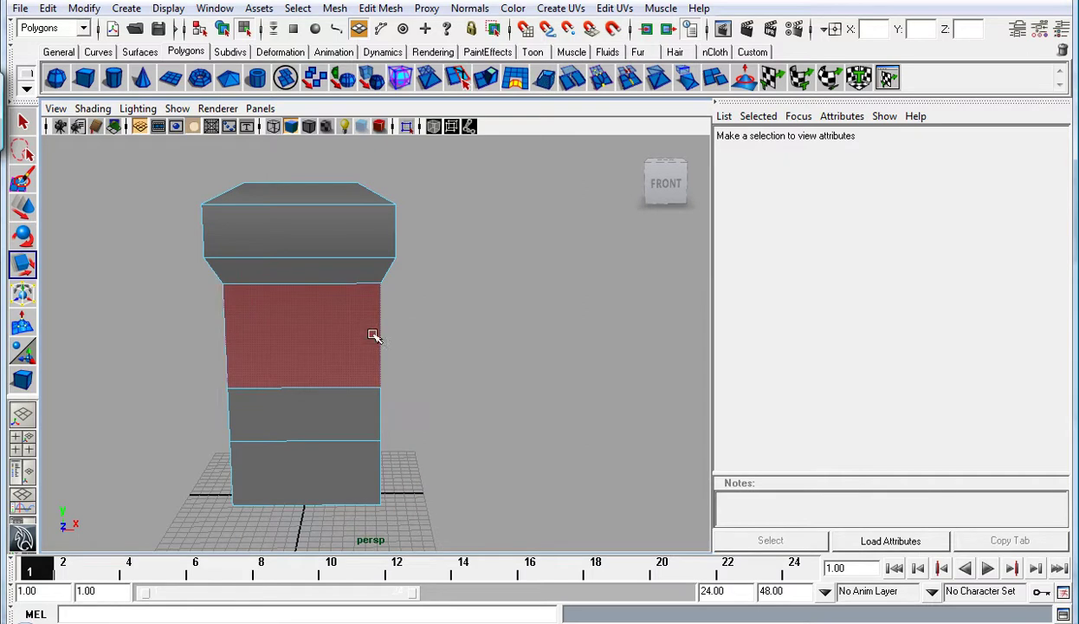
{"action": "middle_click_drag", "start_coordinate": [439, 334], "coordinate": [503, 349], "text": "alt"}
{"action": "right_click", "coordinate": [391, 297]}
{"action": "left_click", "coordinate": [433, 276]}
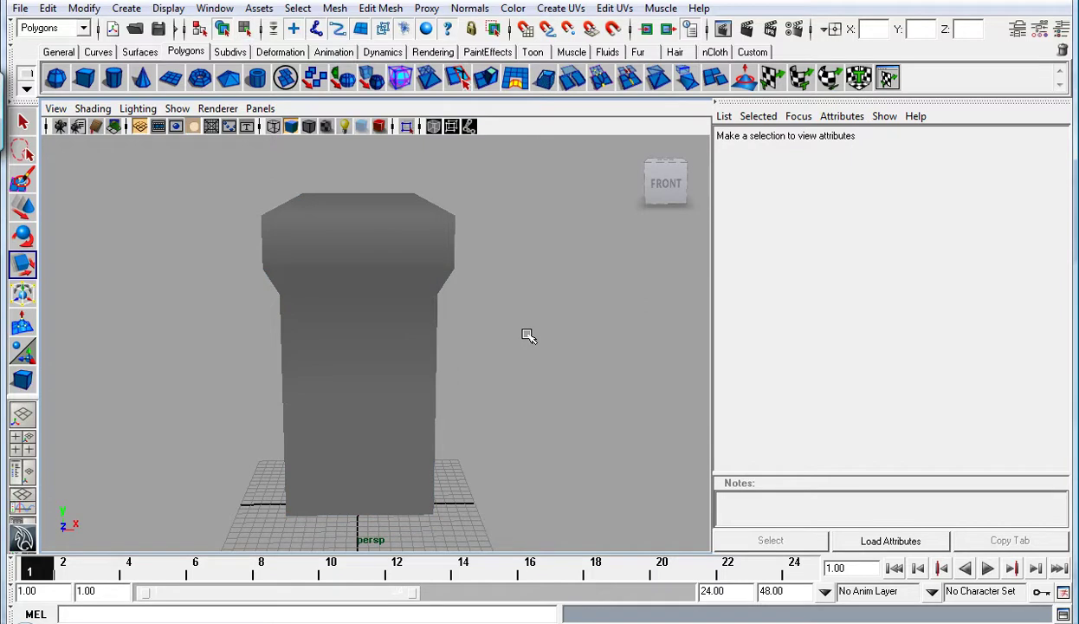